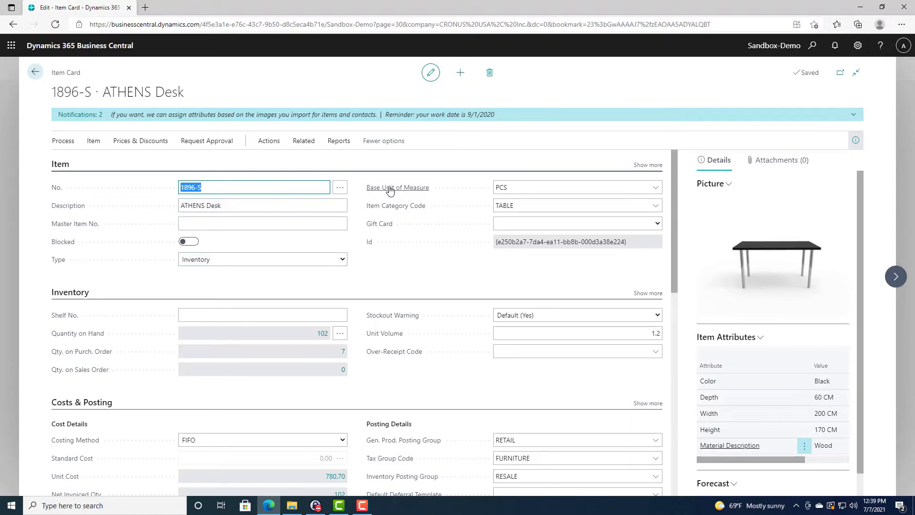
Examine the ATHENS Desk's base unit of measure and the available costing methods, leaving FIFO selected
left_click(522, 187)
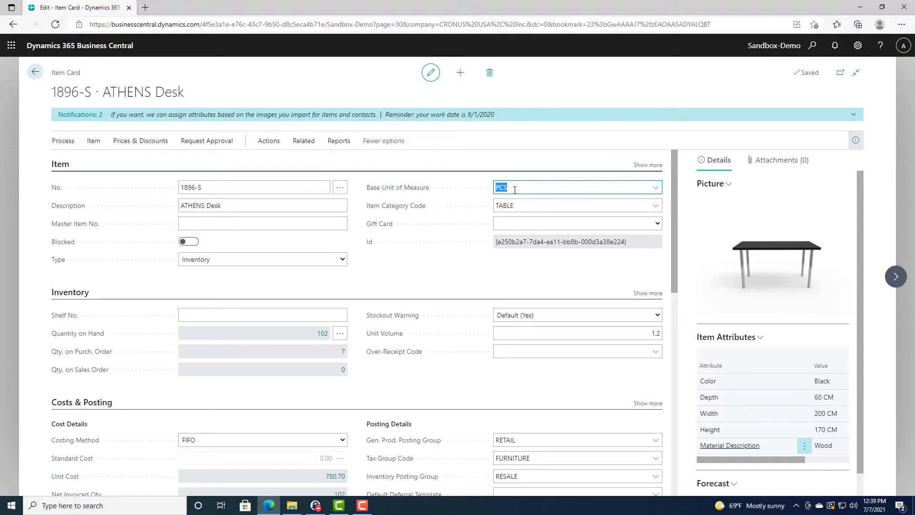
left_click(519, 189)
left_click_drag(674, 256, 669, 318)
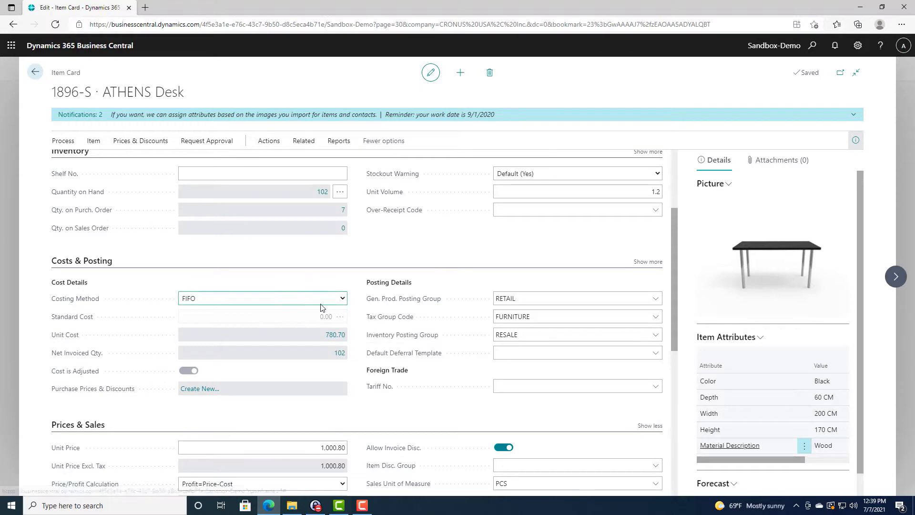
left_click(342, 299)
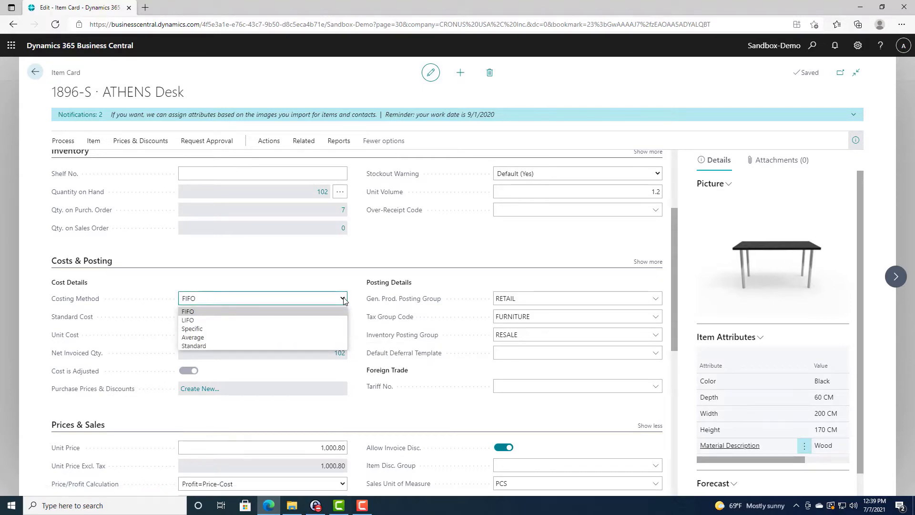
left_click(291, 299)
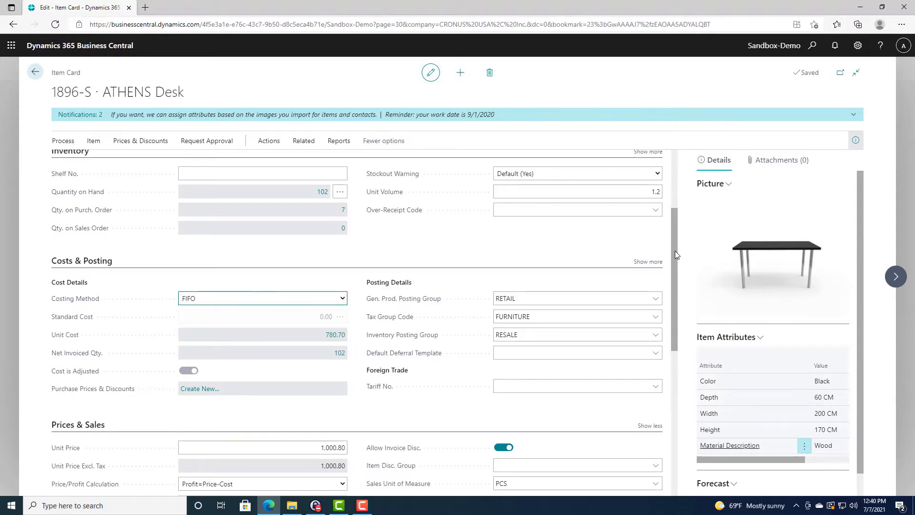
Examine the unit price and profit settings under Prices & Sales on the ATHENS Desk card
left_click_drag(675, 252, 679, 283)
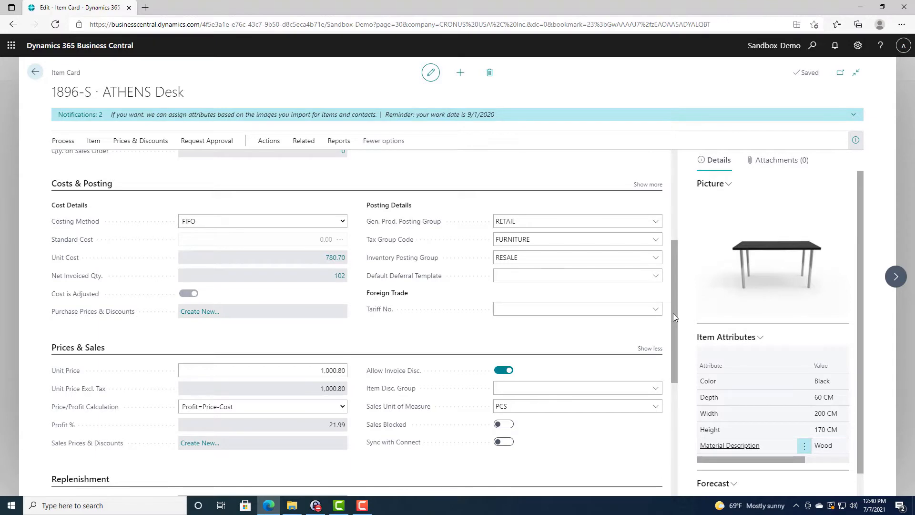
scroll(676, 325, "down", 1)
left_click_drag(676, 325, 676, 374)
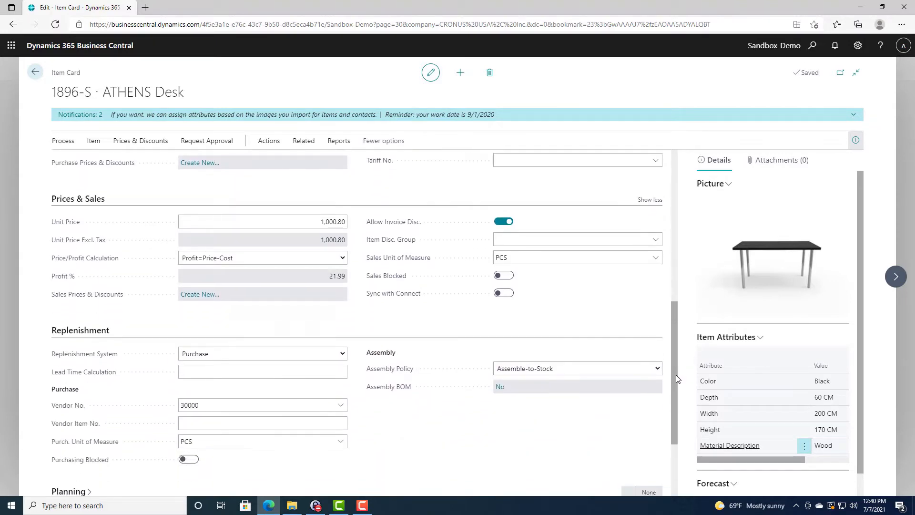
left_click(332, 222)
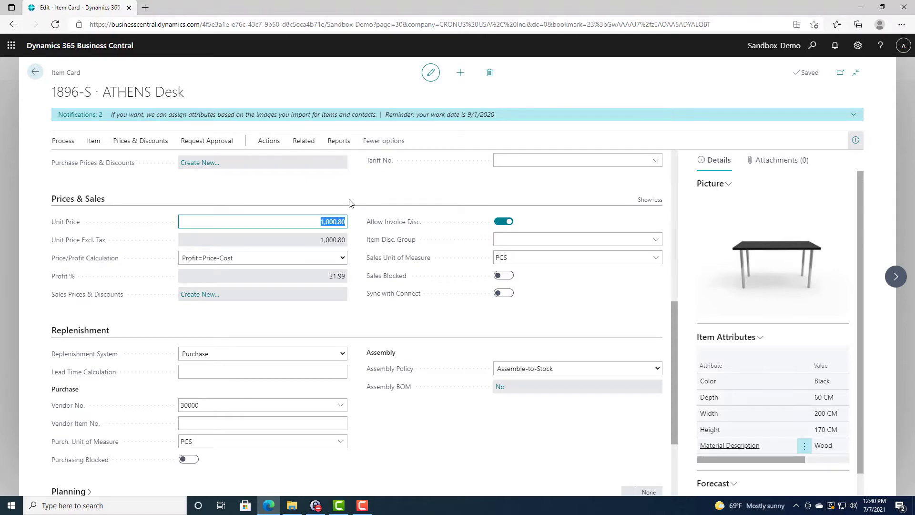
left_click(314, 221)
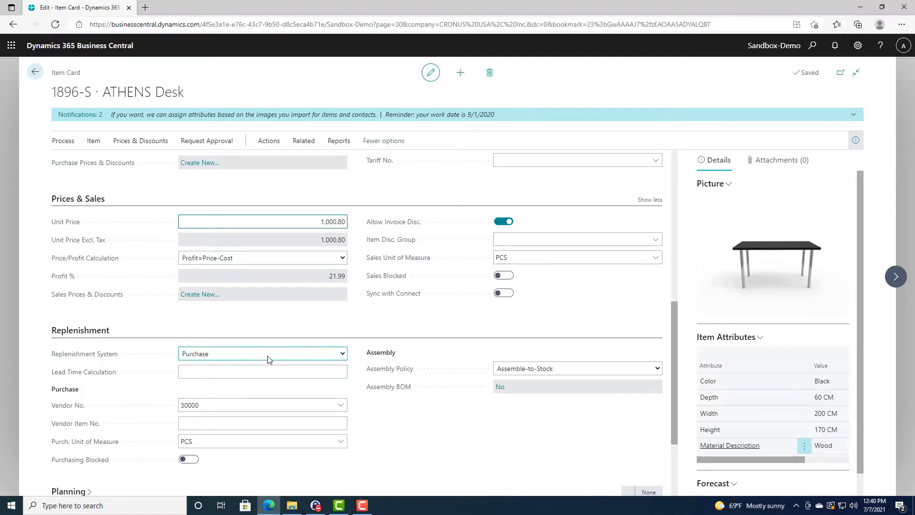
Check the purchase unit of measure in the ATHENS Desk's Replenishment section against its base unit of measure
scroll(260, 358, "down", 2)
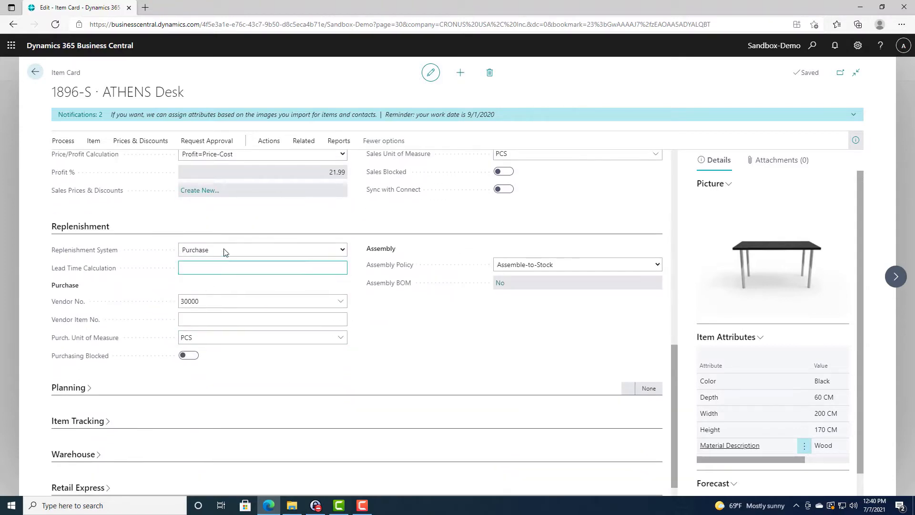
left_click(219, 340)
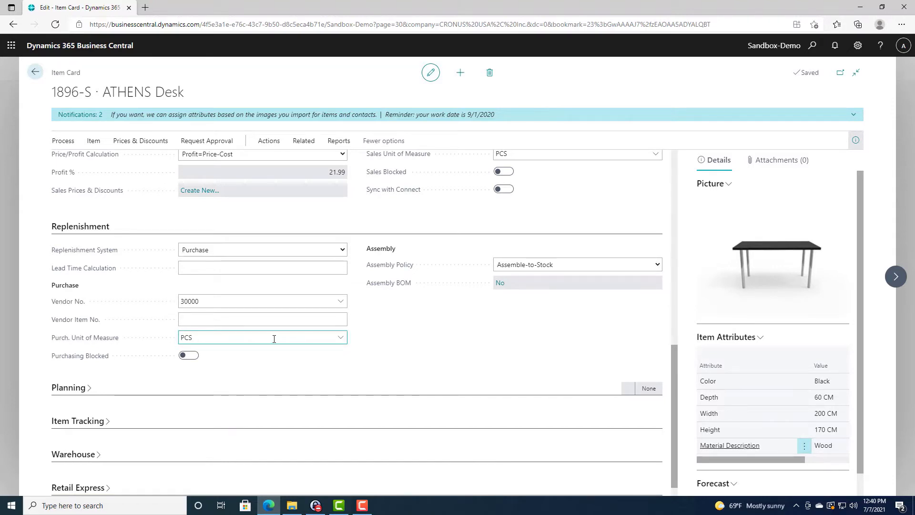
scroll(273, 337, "up", 2)
scroll(275, 338, "up", 8)
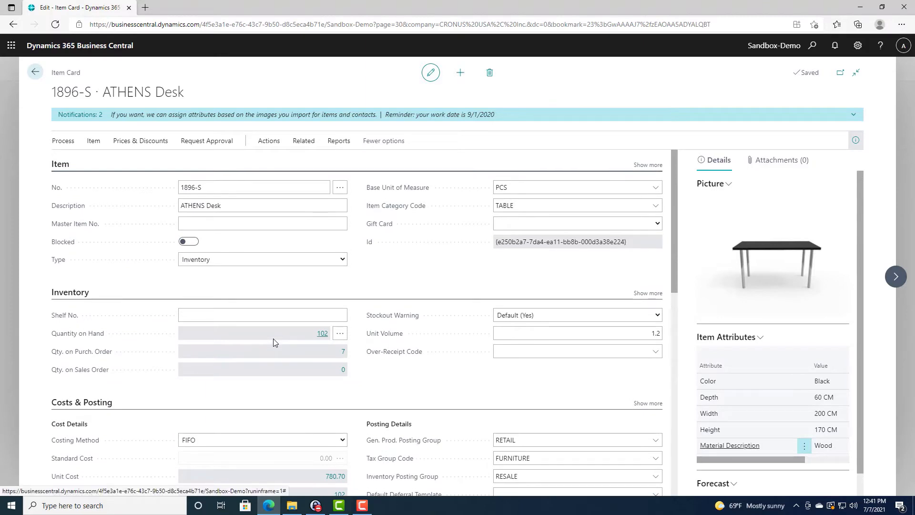
scroll(274, 341, "down", 10)
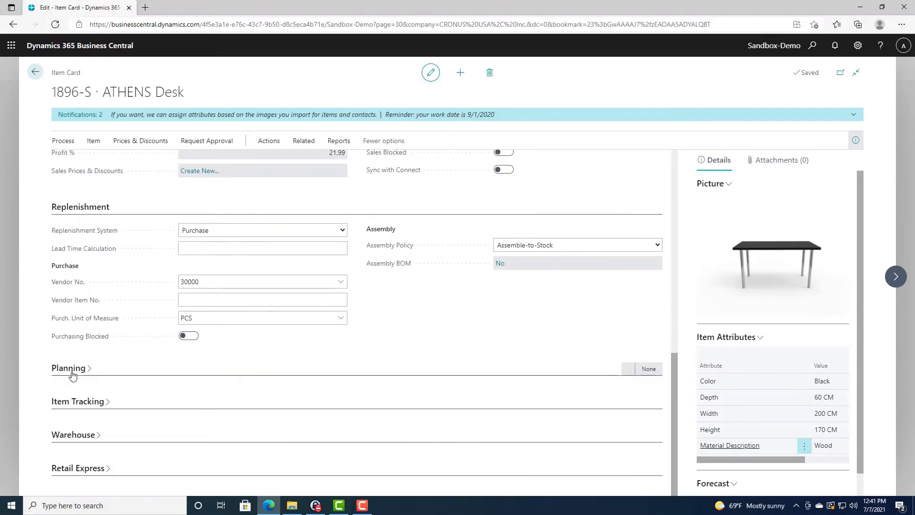
Expand the ATHENS Desk's Planning section and view the Reordering Policy options without choosing one
left_click(78, 369)
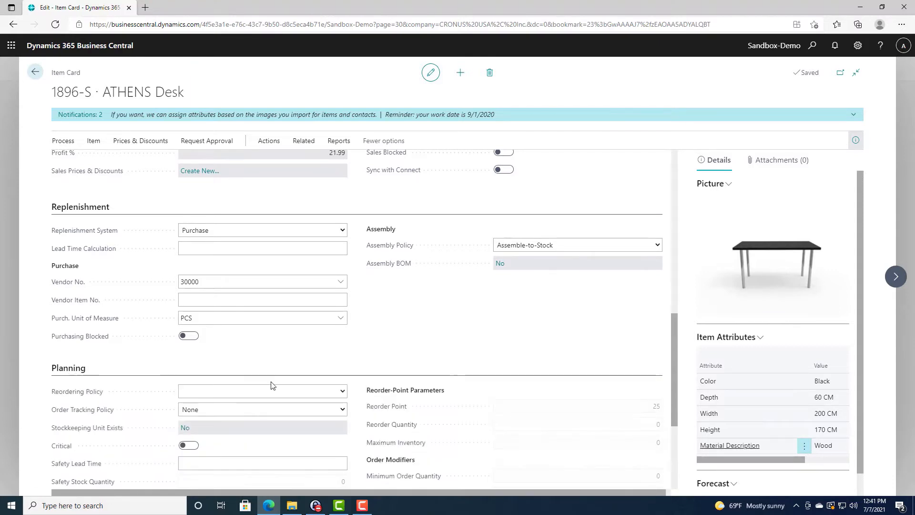
scroll(442, 357, "down", 1)
scroll(441, 358, "down", 2)
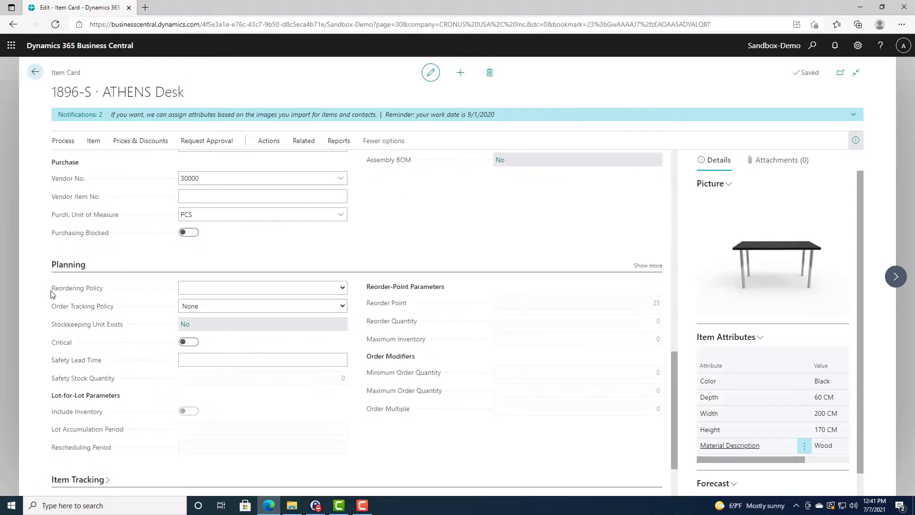
left_click(343, 289)
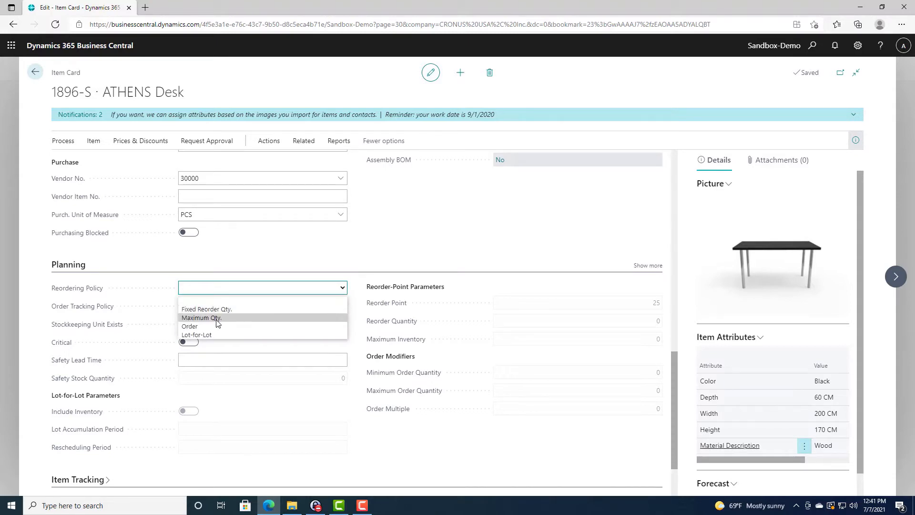
left_click(290, 285)
View the Replenishment System options, keep Purchase, and look over the remaining planning fields
scroll(291, 286, "up", 2)
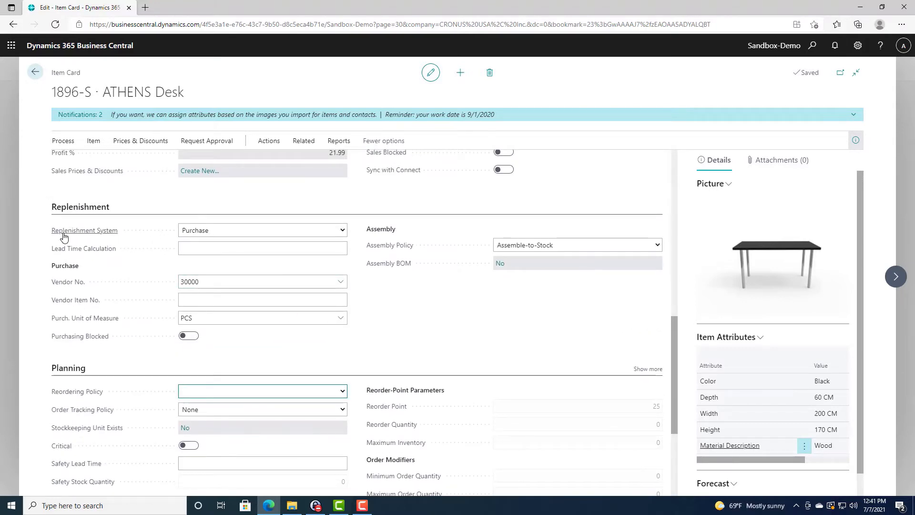
left_click(343, 232)
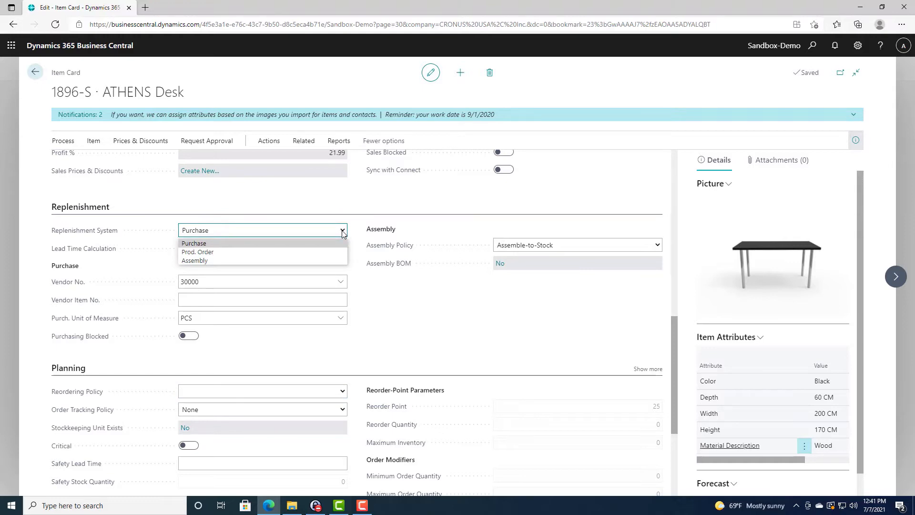
left_click(308, 232)
scroll(401, 287, "down", 1)
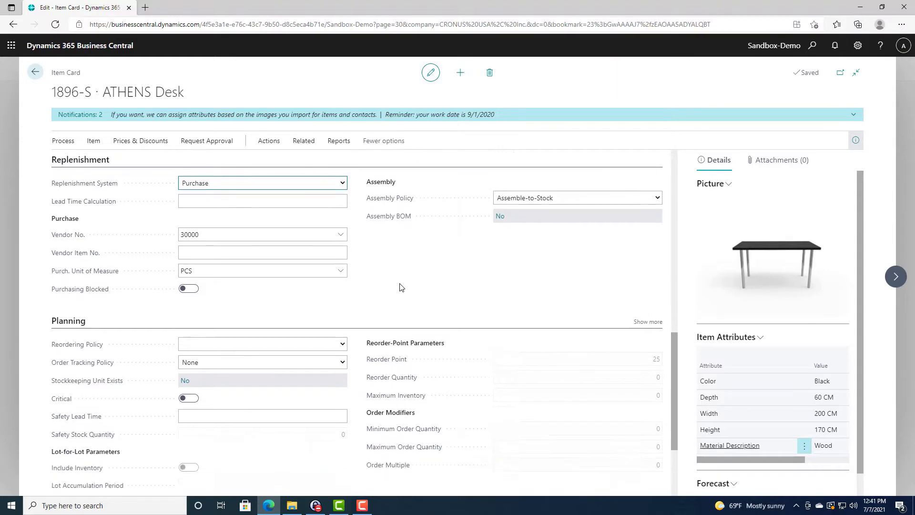
scroll(400, 287, "down", 3)
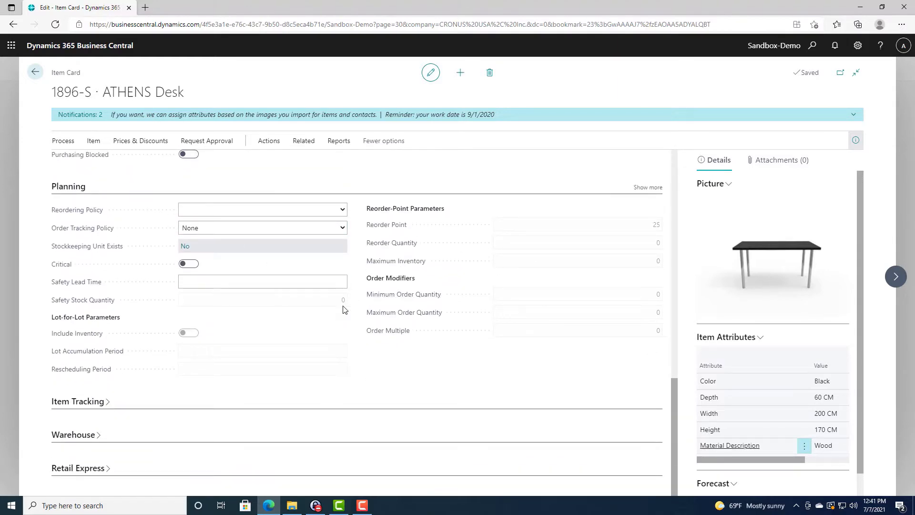
scroll(343, 309, "up", 15)
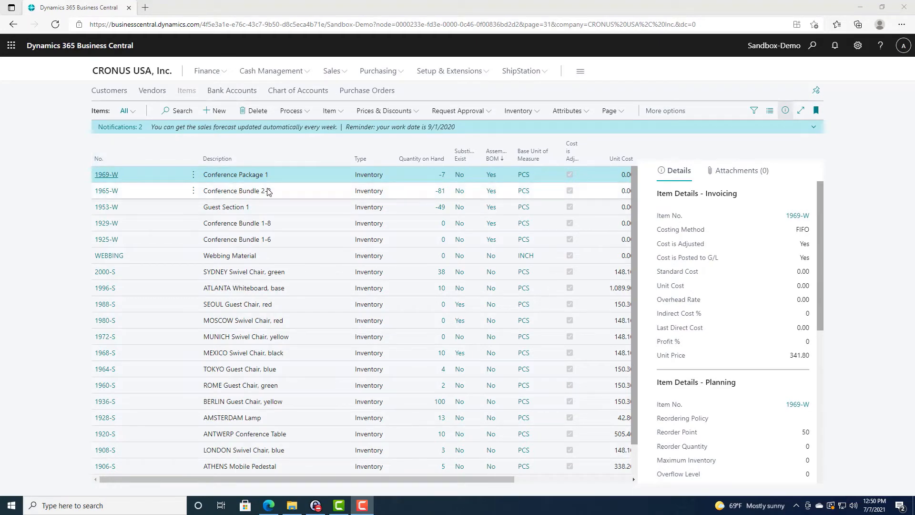
Open item 1969-W, Conference Package 1, view the components of its assembly BOM, and return to the item card
left_click(104, 176)
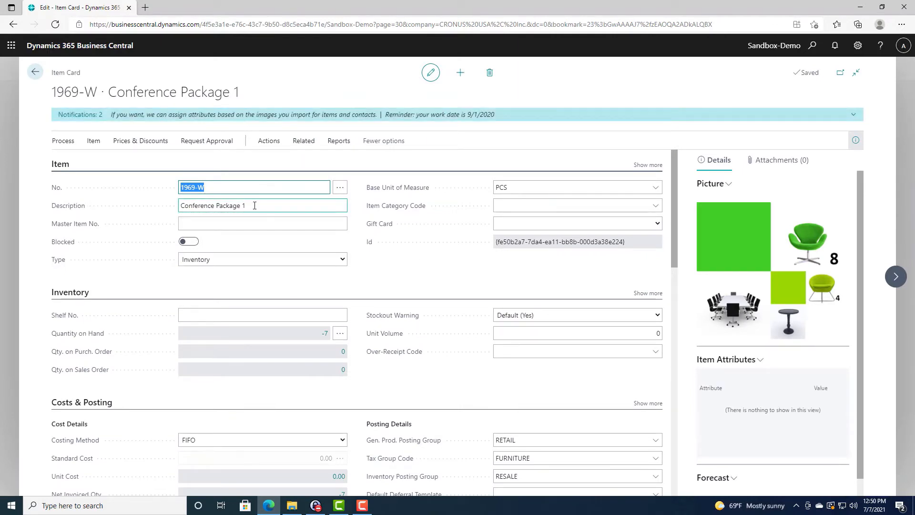
scroll(448, 257, "down", 8)
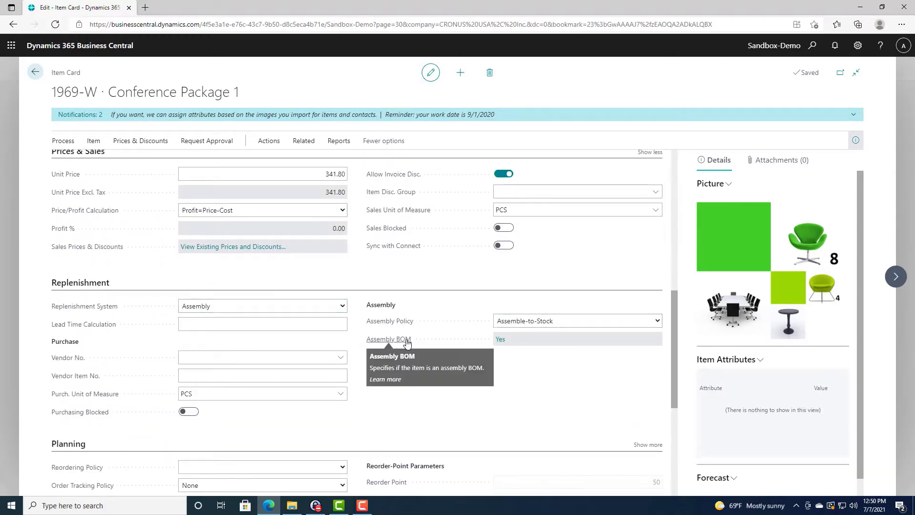
left_click(502, 340)
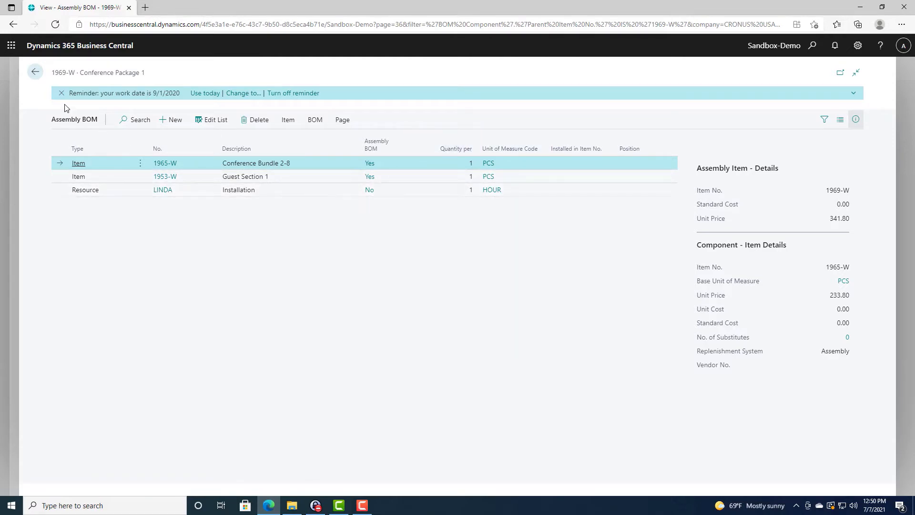
left_click(37, 74)
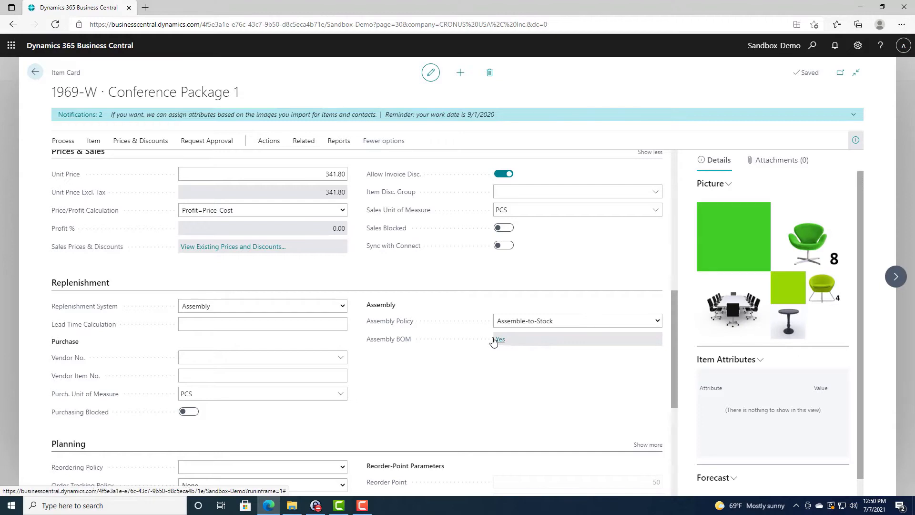
Examine the costing fields and the unit price on the Conference Package 1 card
scroll(453, 308, "up", 10)
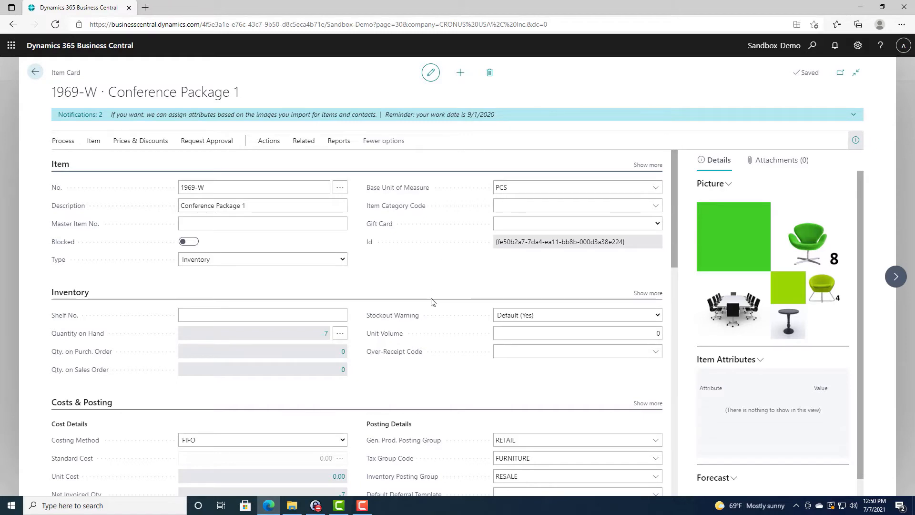
scroll(432, 301, "down", 4)
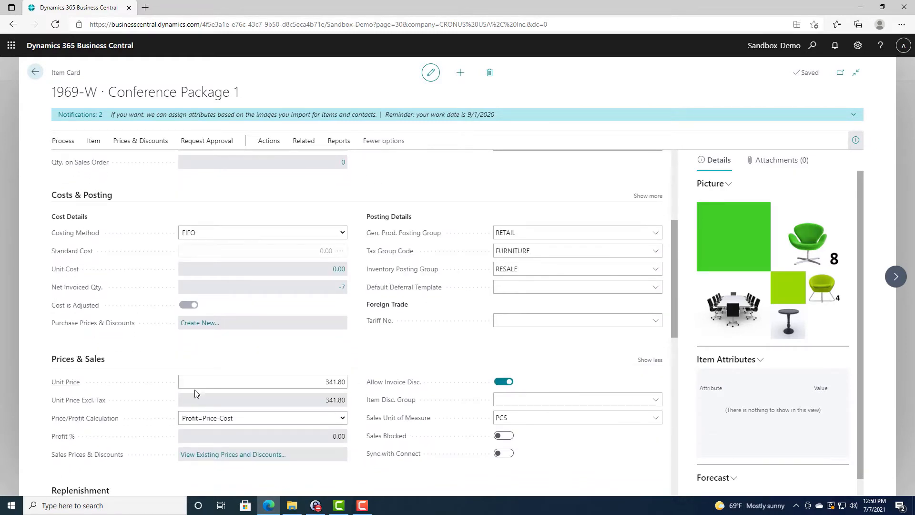
left_click(313, 383)
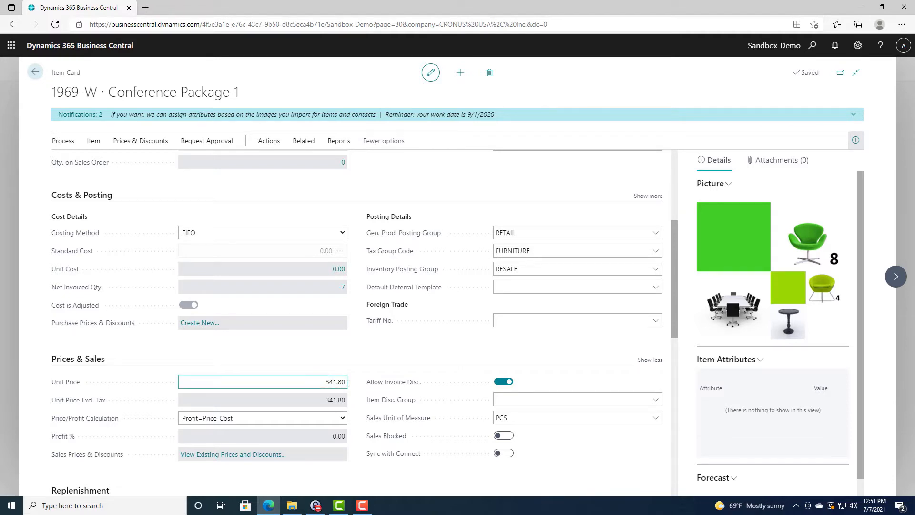
Open the sales prices of item 1969-W, view the customers available as sales code, and return to the item card
left_click(131, 143)
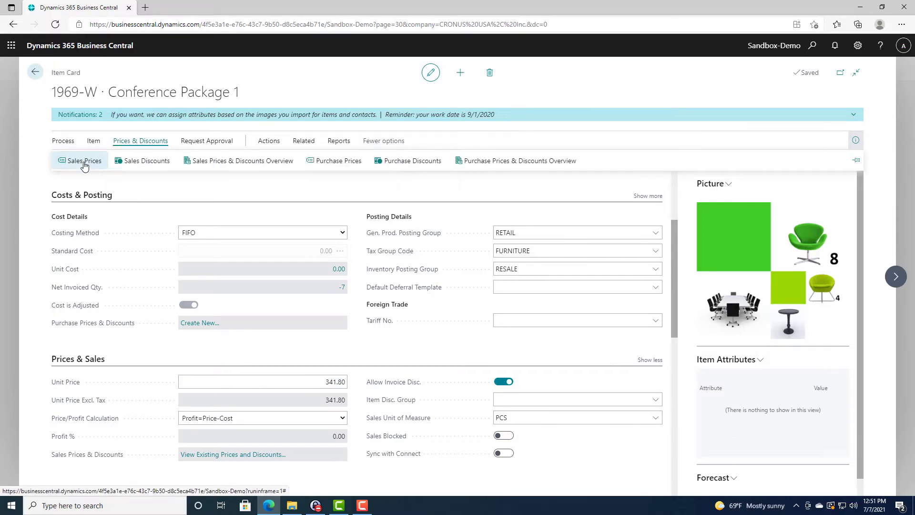
left_click(83, 162)
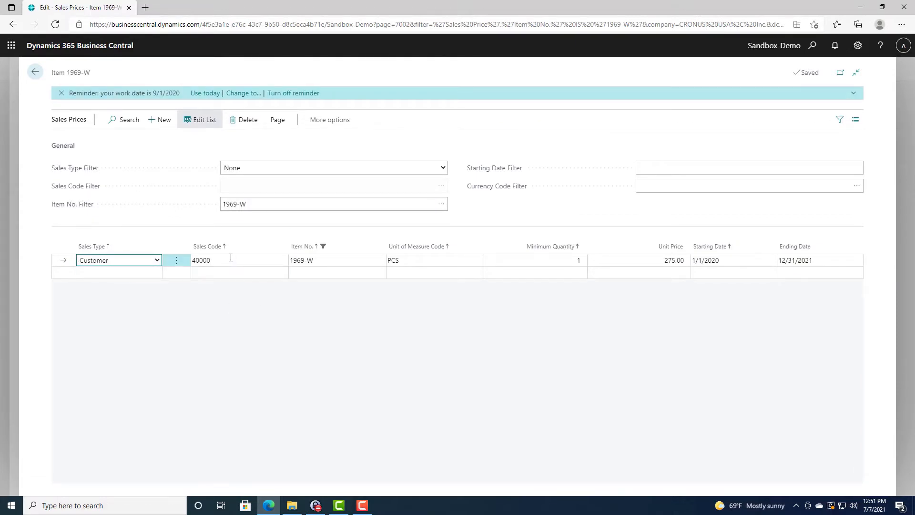
left_click(286, 263)
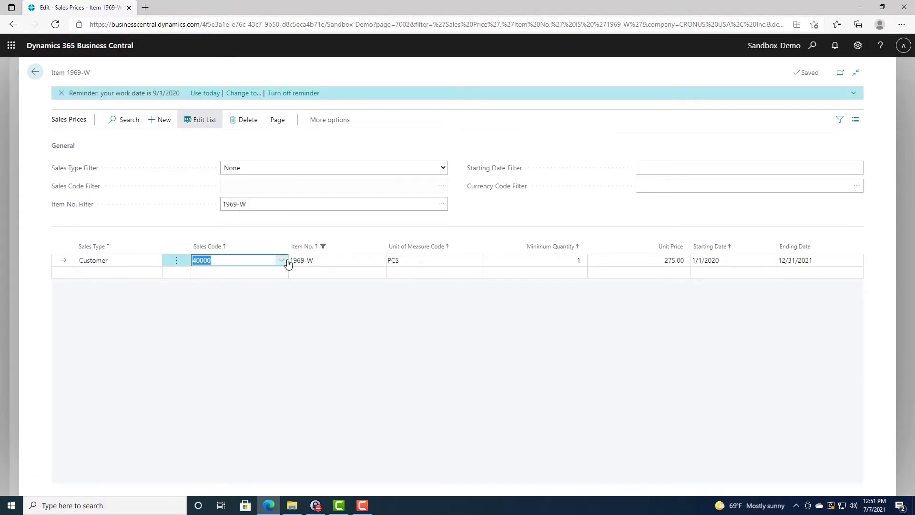
left_click(287, 263)
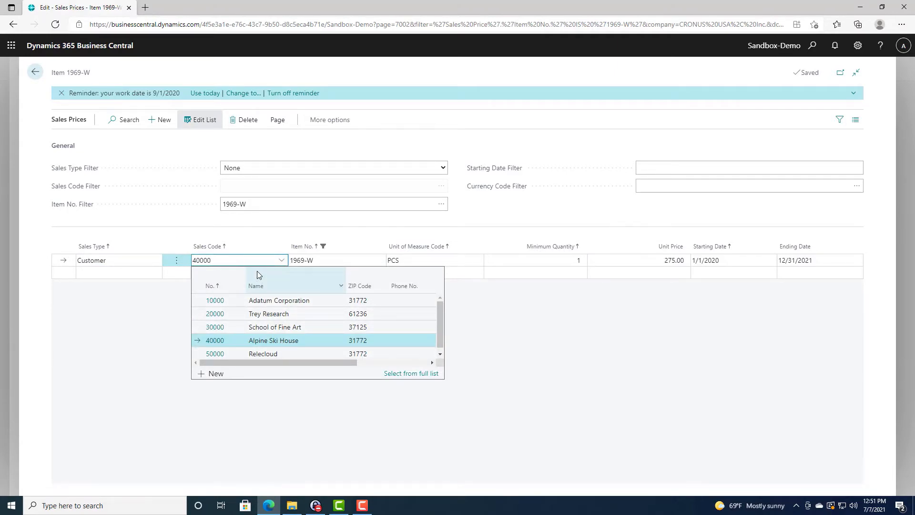
left_click(376, 205)
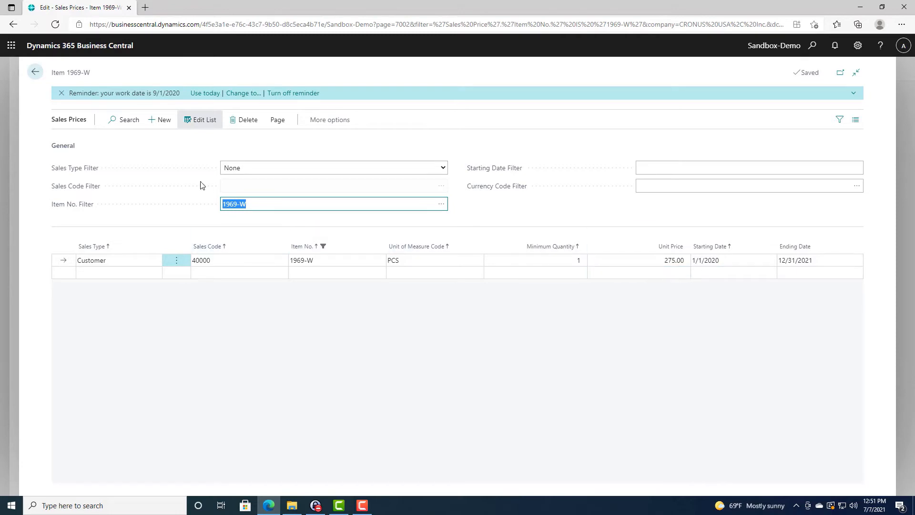
left_click(36, 73)
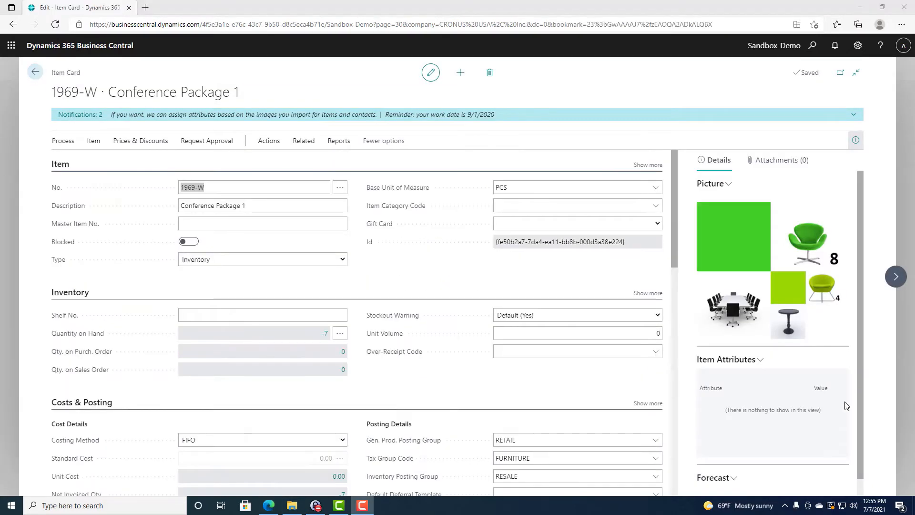
Open the purchase prices for item 1969-W
left_click(145, 143)
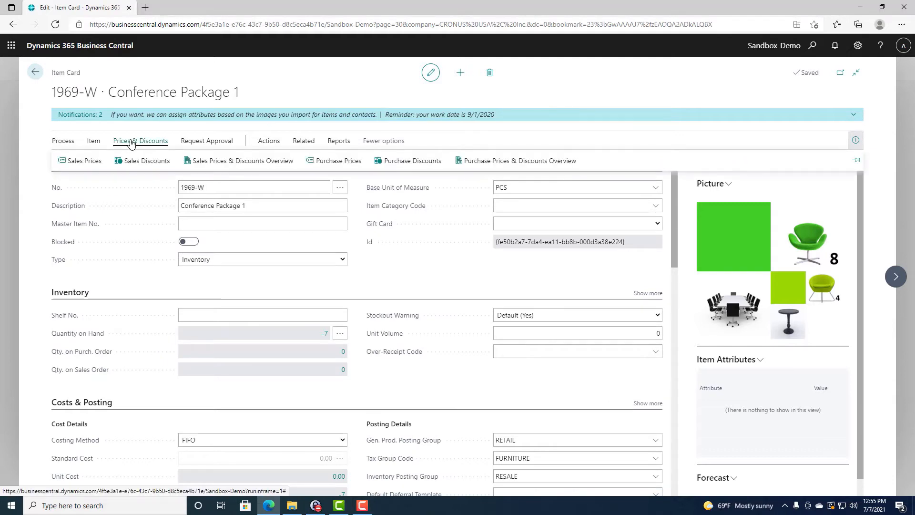
left_click(329, 162)
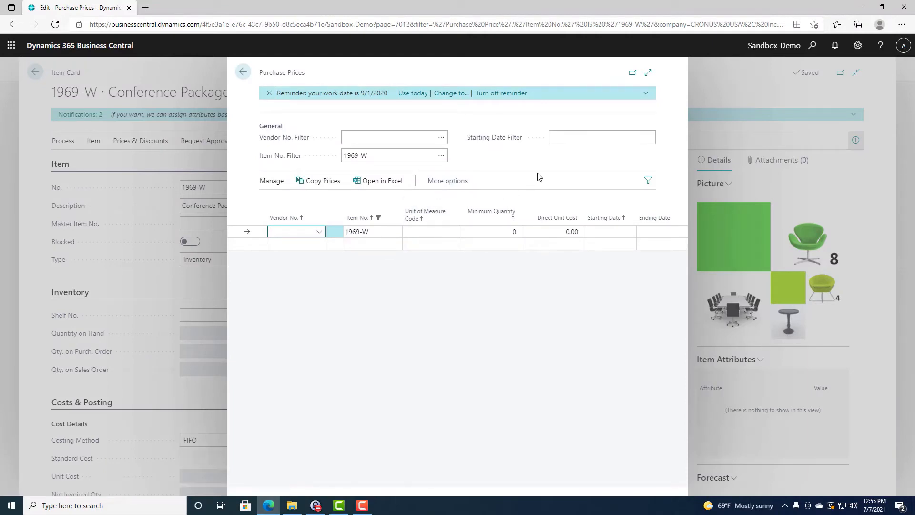
Add a purchase price line for vendor Nod Publishers with unit of measure PCS and minimum quantity 1, and return to the item card
left_click(318, 233)
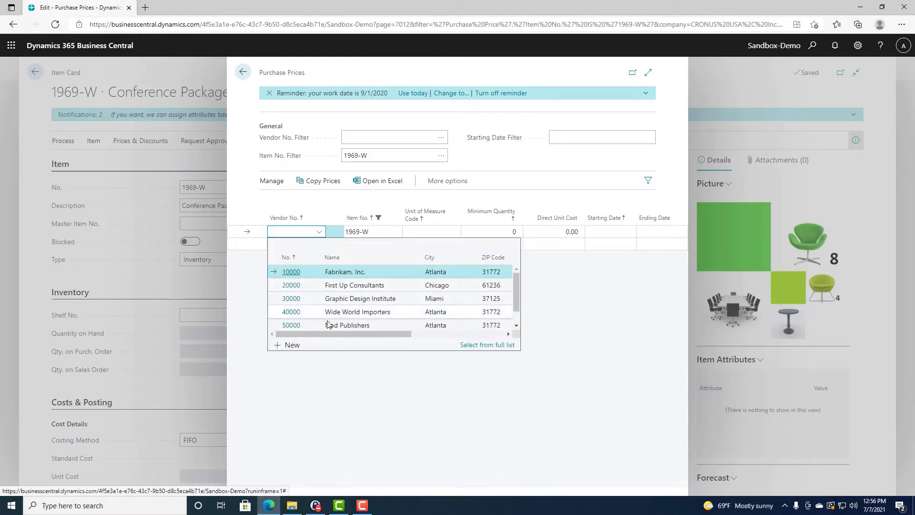
scroll(350, 305, "down", 1)
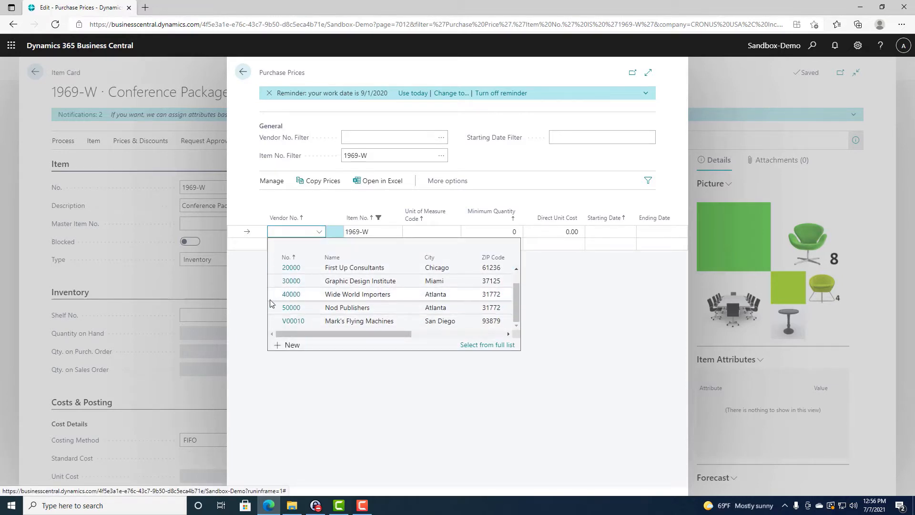
left_click(287, 311)
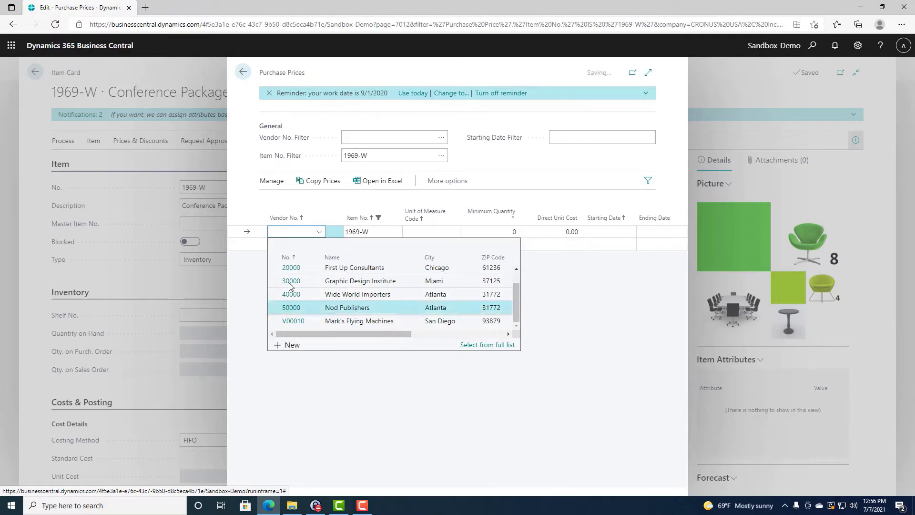
left_click(430, 233)
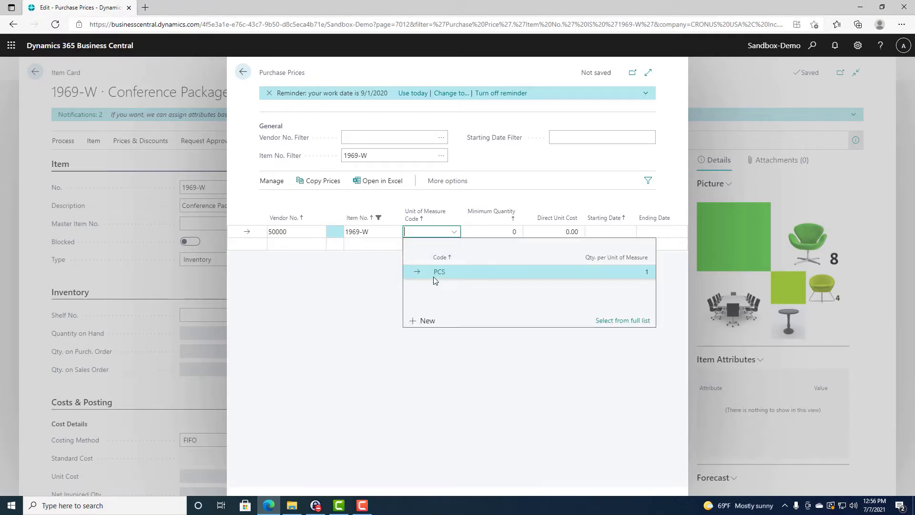
left_click(443, 270)
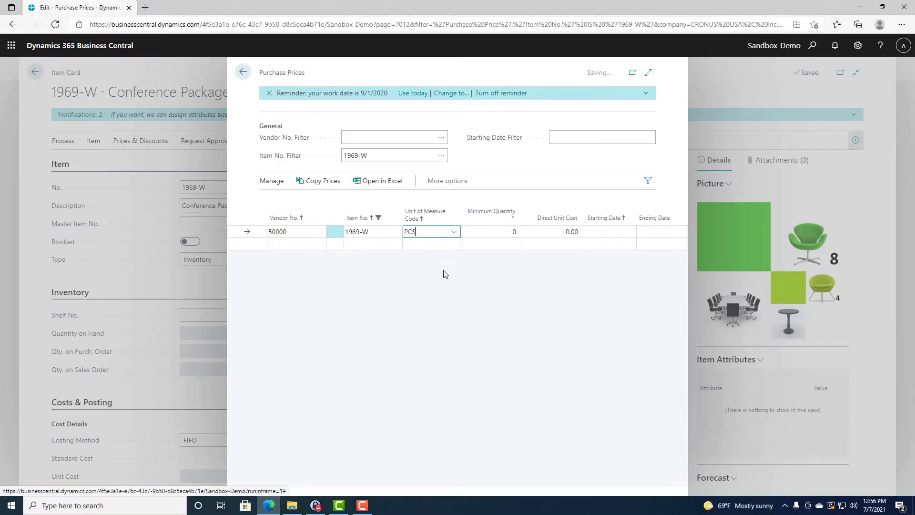
left_click(500, 233)
type("1")
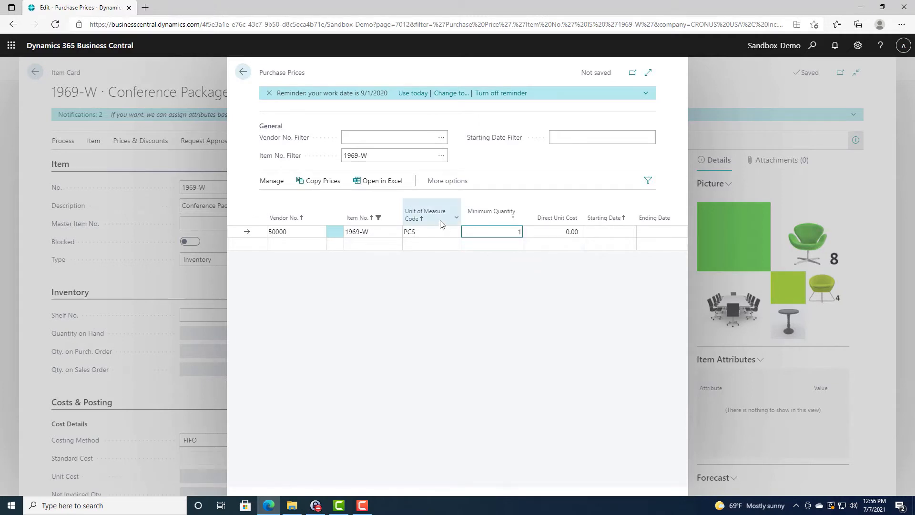
left_click(243, 73)
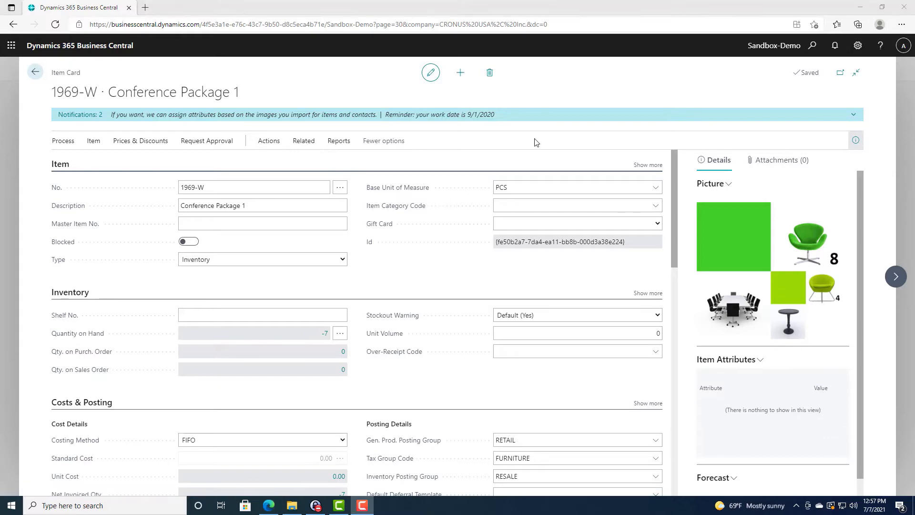
View the assembly BOM components of Conference Package 1 and return to the item card
left_click(305, 142)
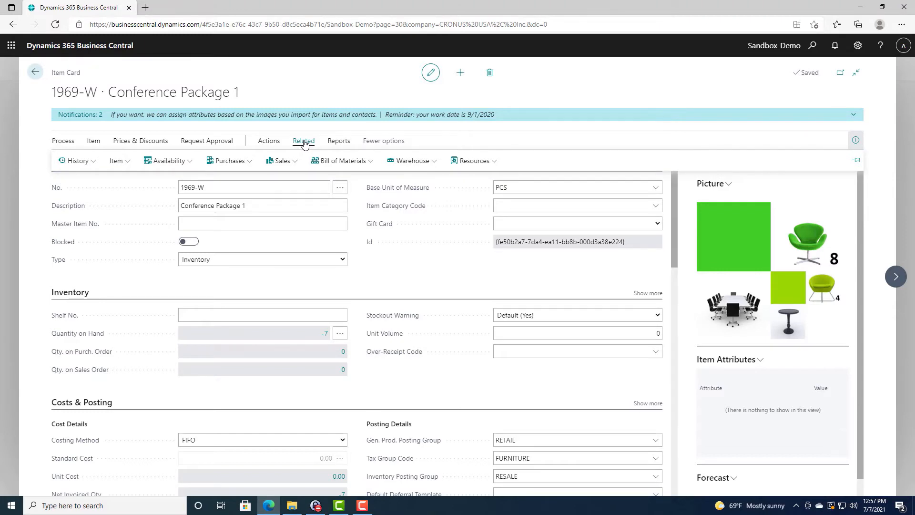
left_click(372, 165)
mouse_move(336, 218)
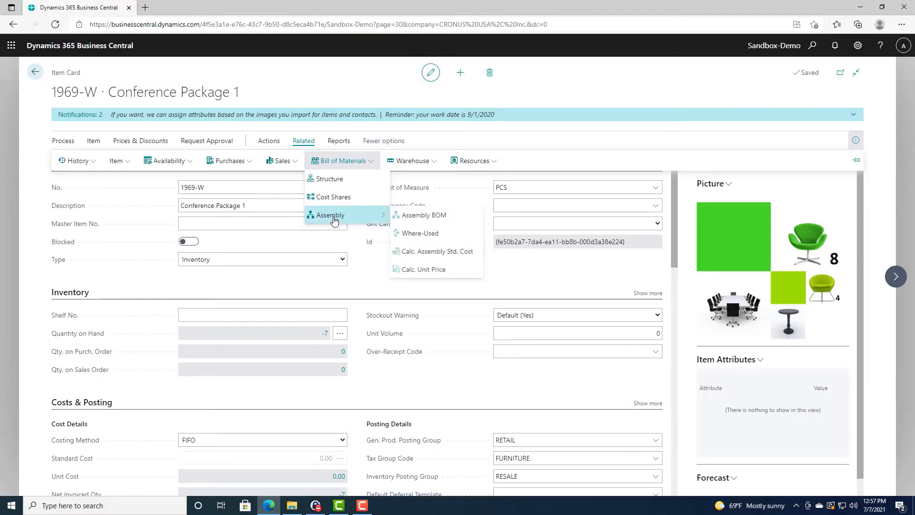
left_click(433, 223)
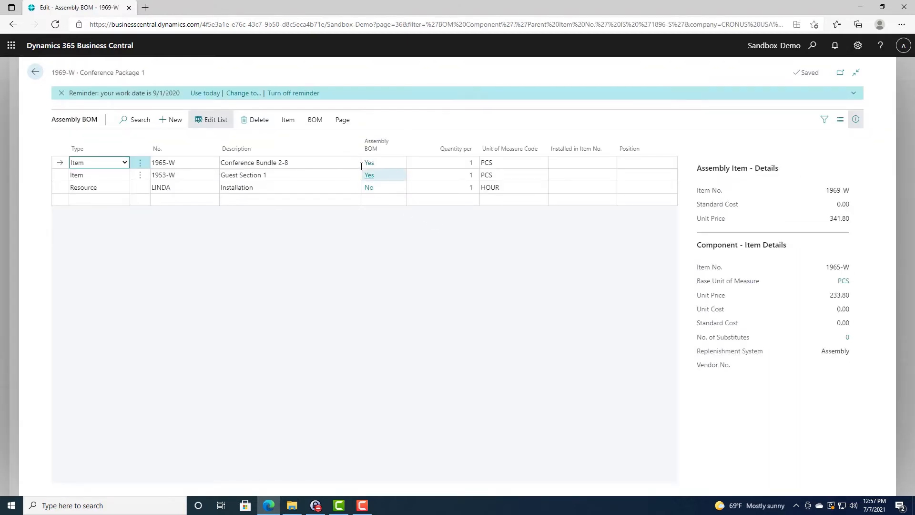
key("Escape")
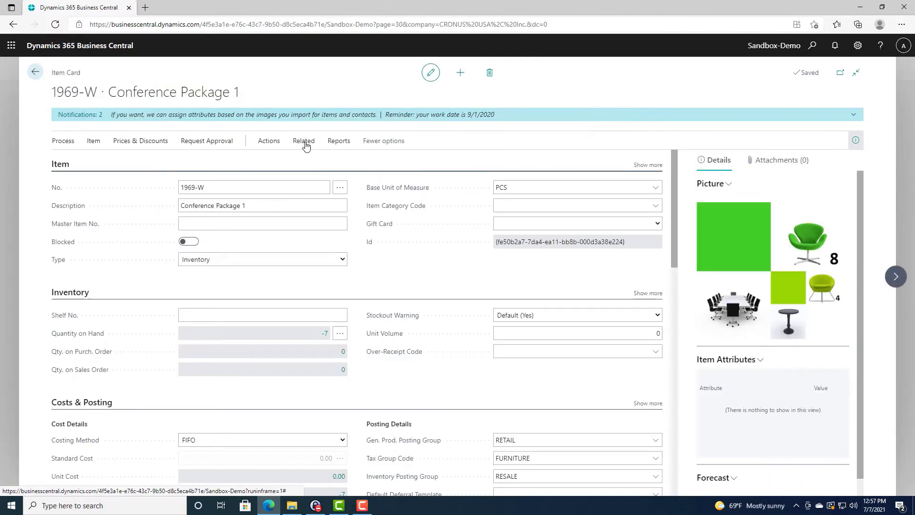
Look over the assembly functions for the item's bill of materials, such as Where-Used and Calc. Unit Price
left_click(306, 144)
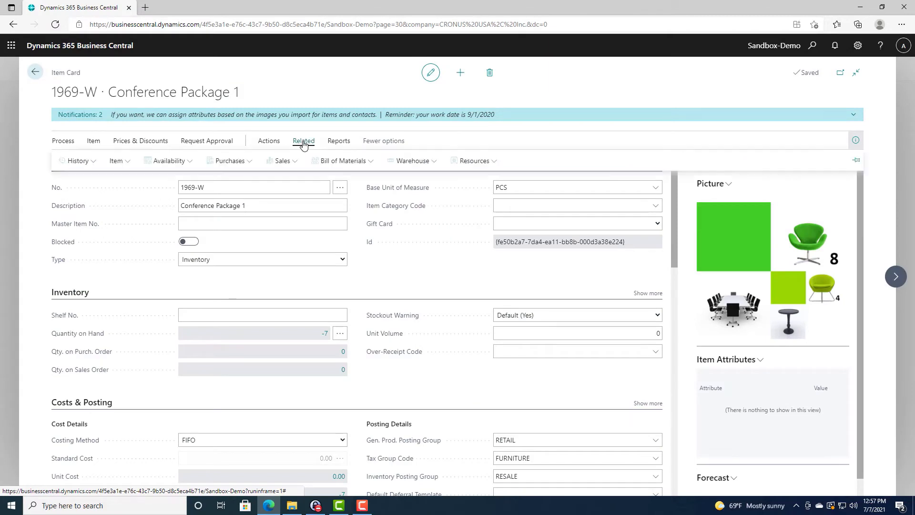
left_click(373, 165)
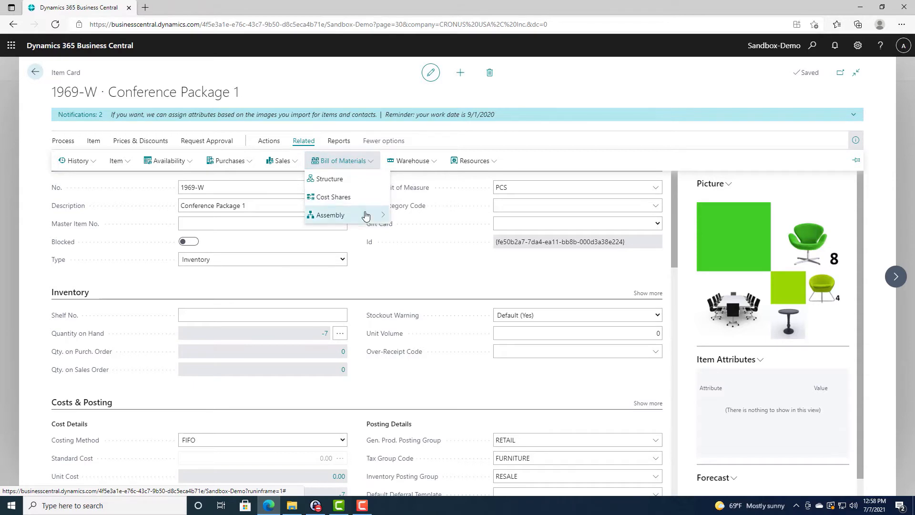
mouse_move(367, 219)
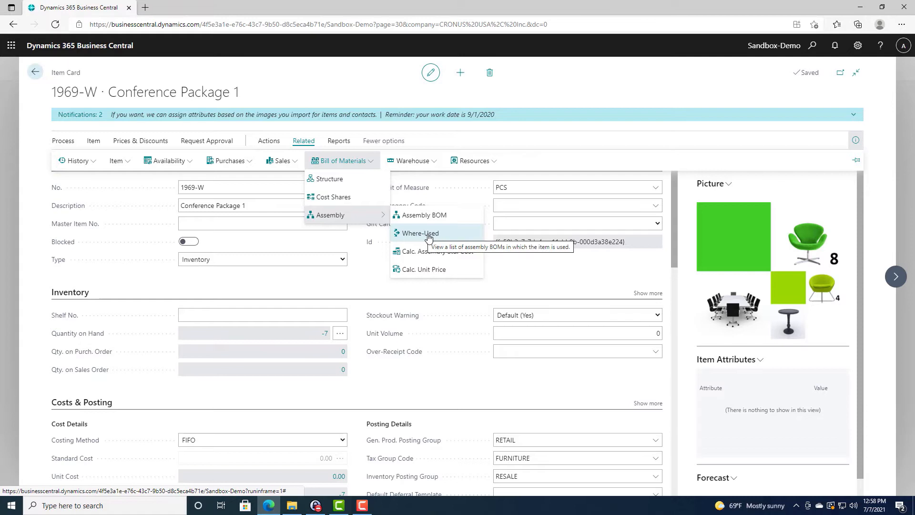
Examine the availability of item 1969-W by location and return to the item card
left_click(190, 165)
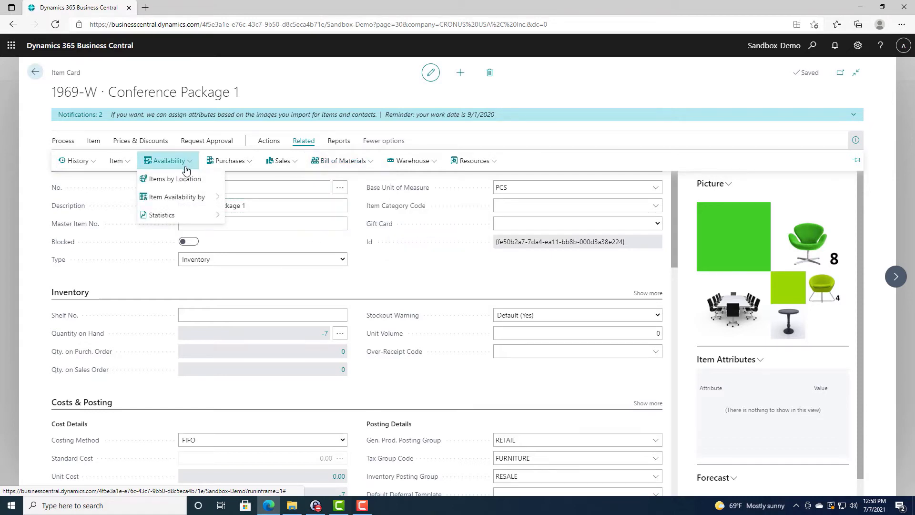
mouse_move(187, 200)
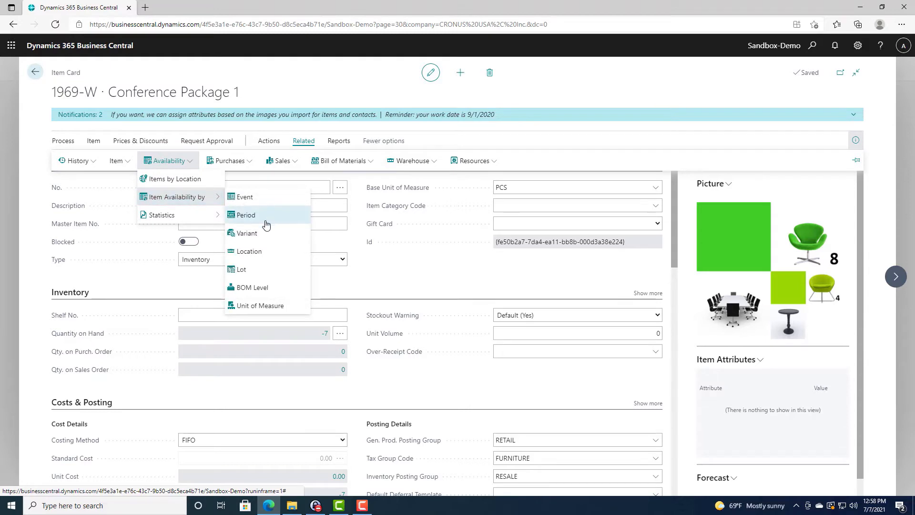
left_click(252, 252)
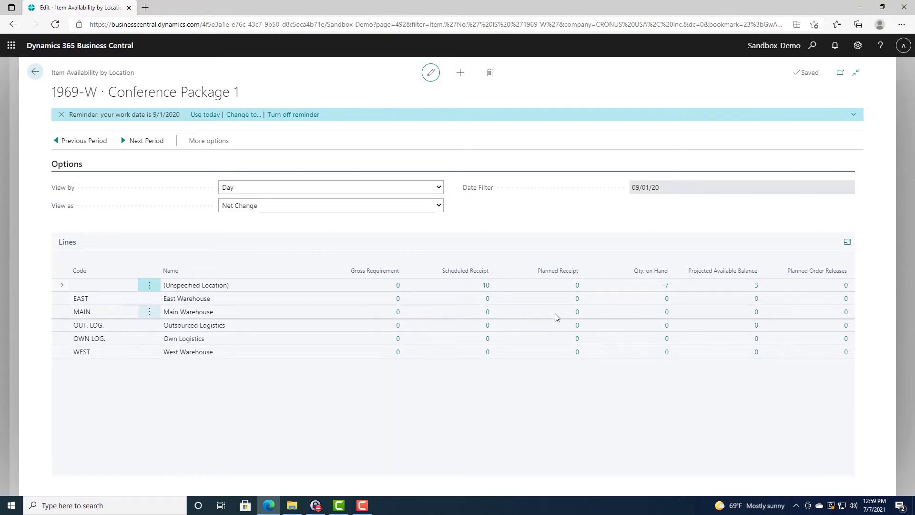
key("Escape")
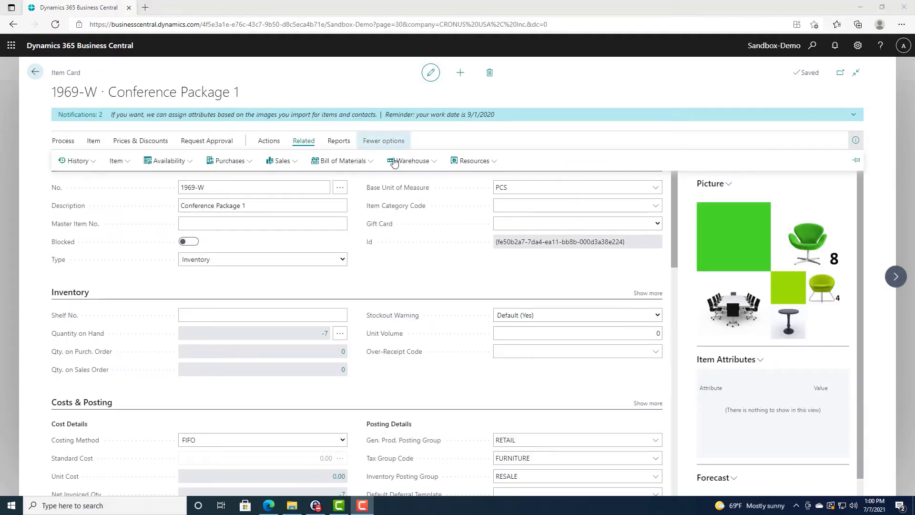
View the stockkeeping units of item 1969-W and return to the item card
left_click(438, 164)
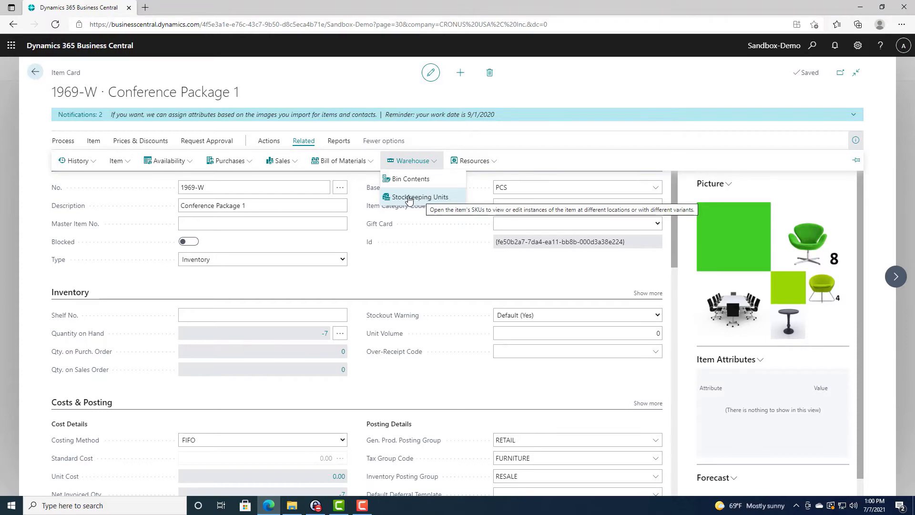
left_click(409, 198)
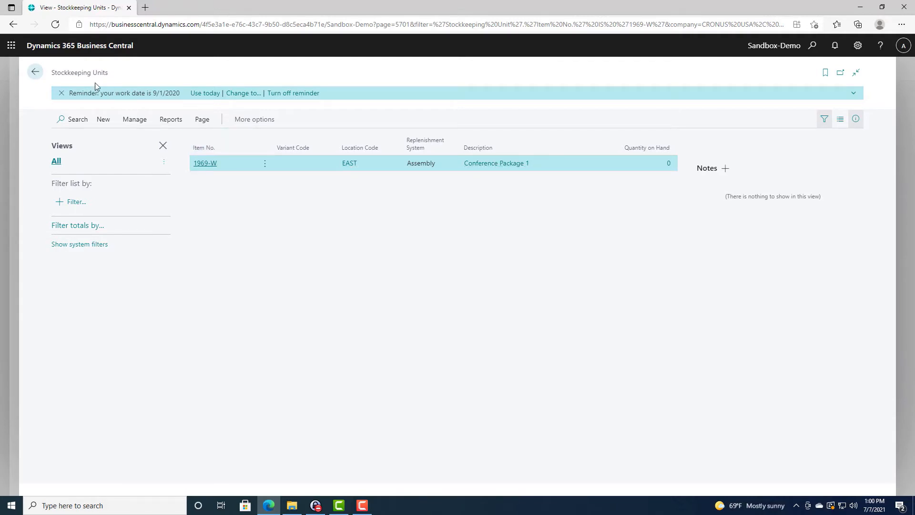
left_click(37, 73)
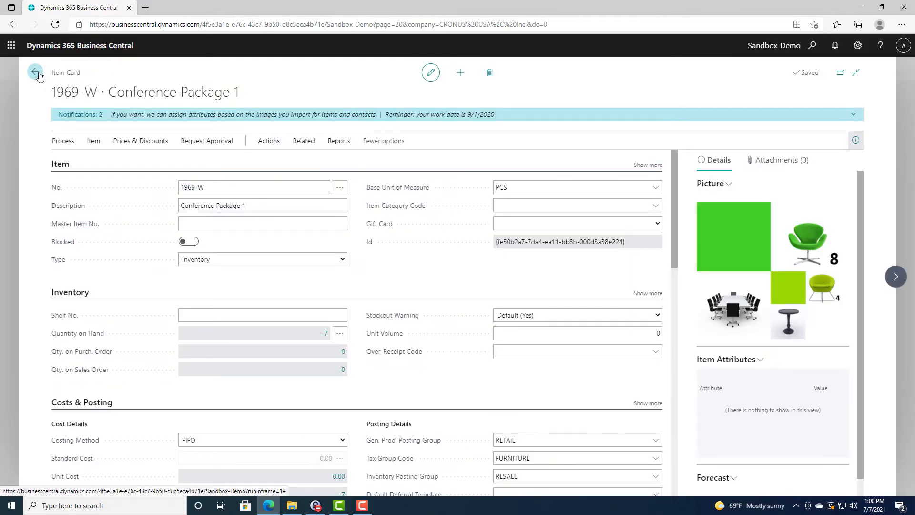
Open the item ledger entries of 1969-W in the expanded view, examine their quantities and amounts, and return to the item card
left_click(305, 143)
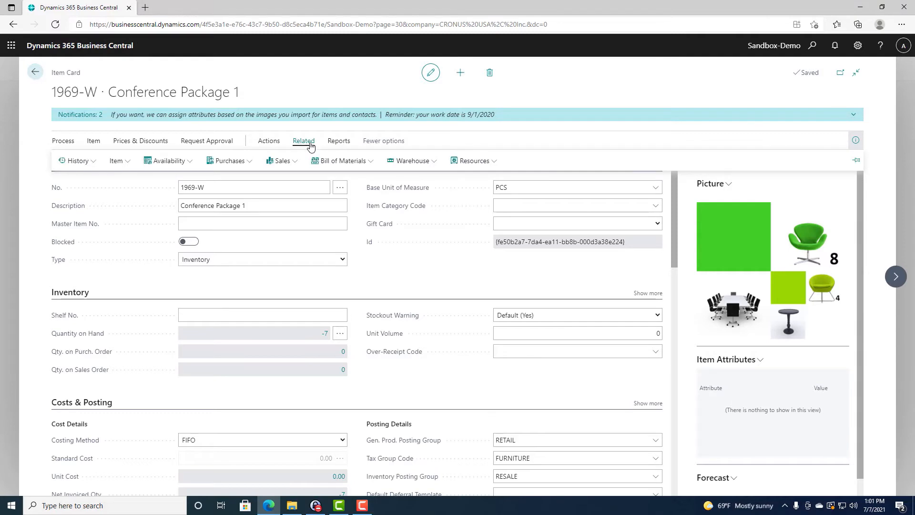
left_click(434, 164)
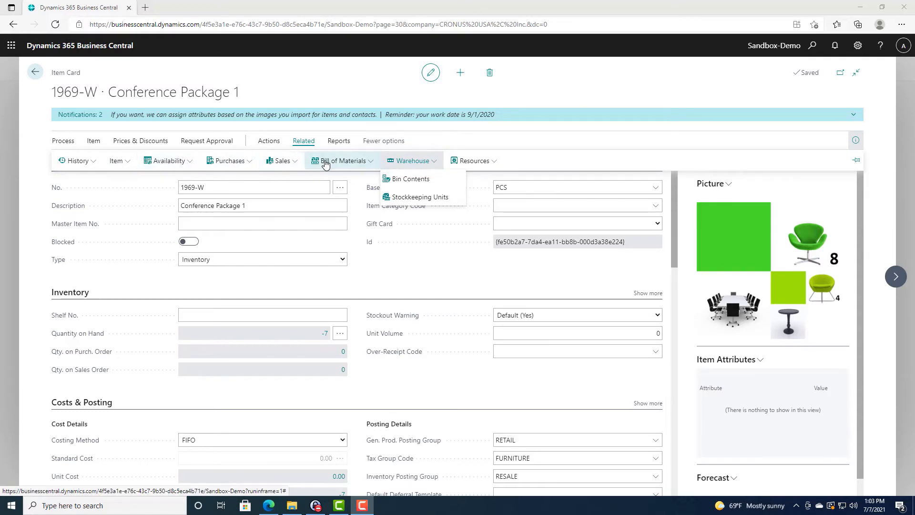
left_click(94, 162)
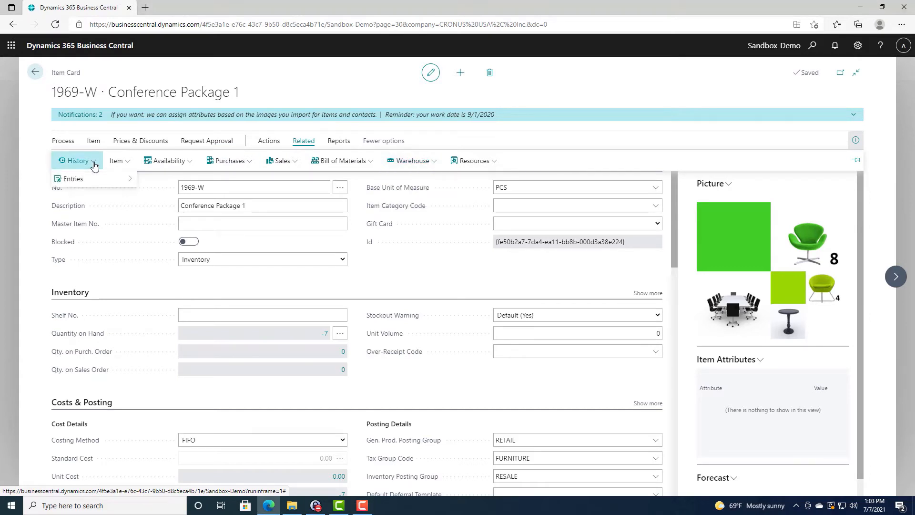
mouse_move(83, 183)
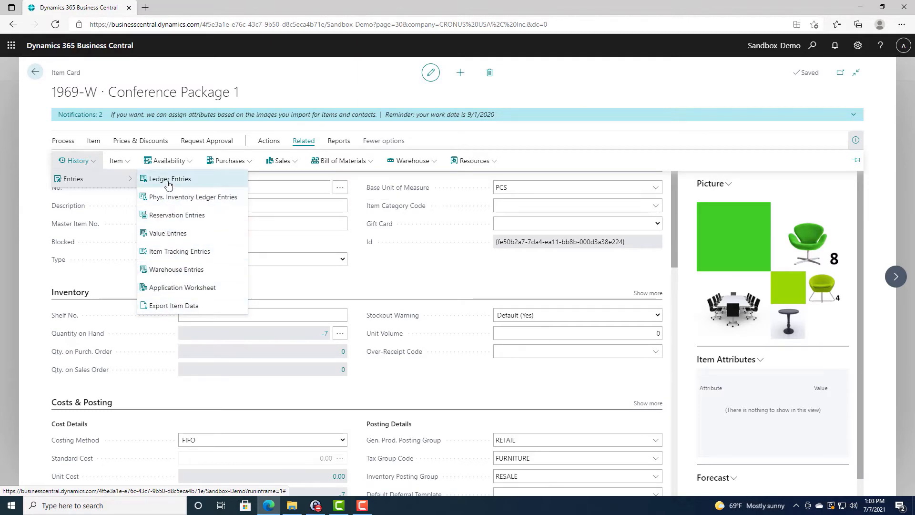
left_click(168, 181)
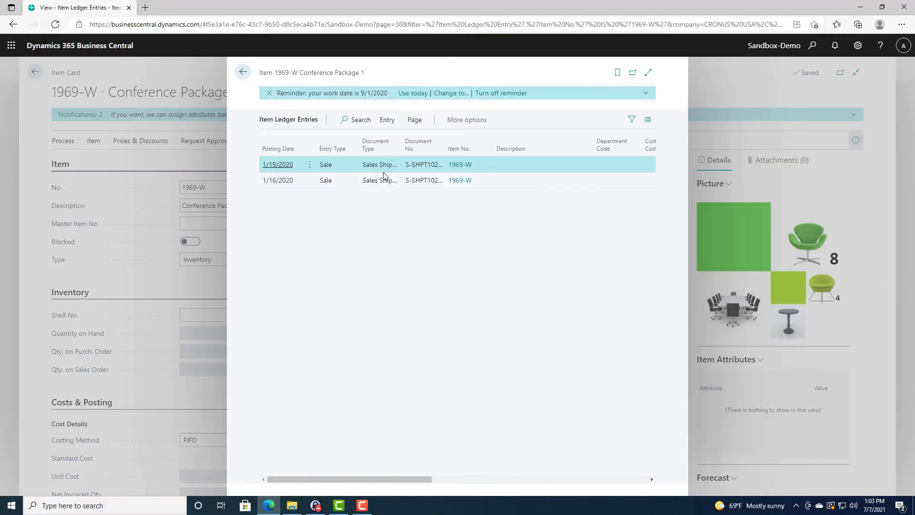
left_click(646, 80)
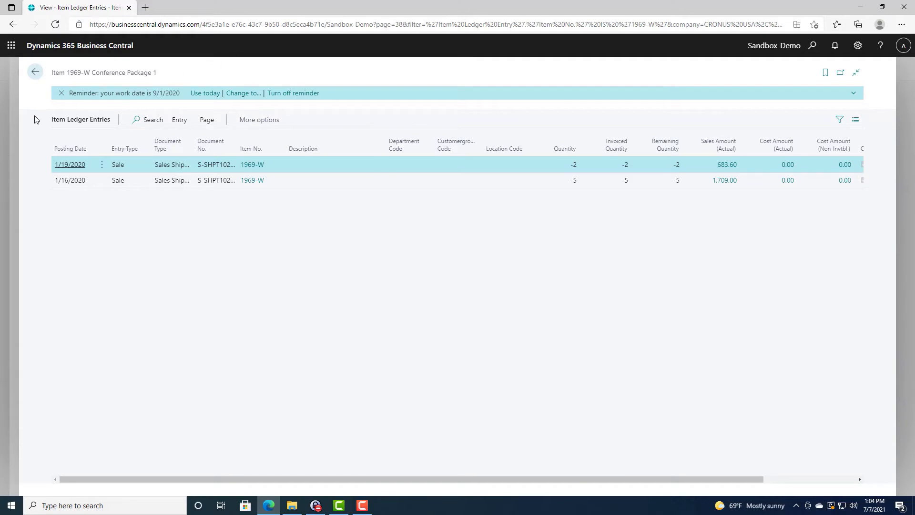
left_click(37, 73)
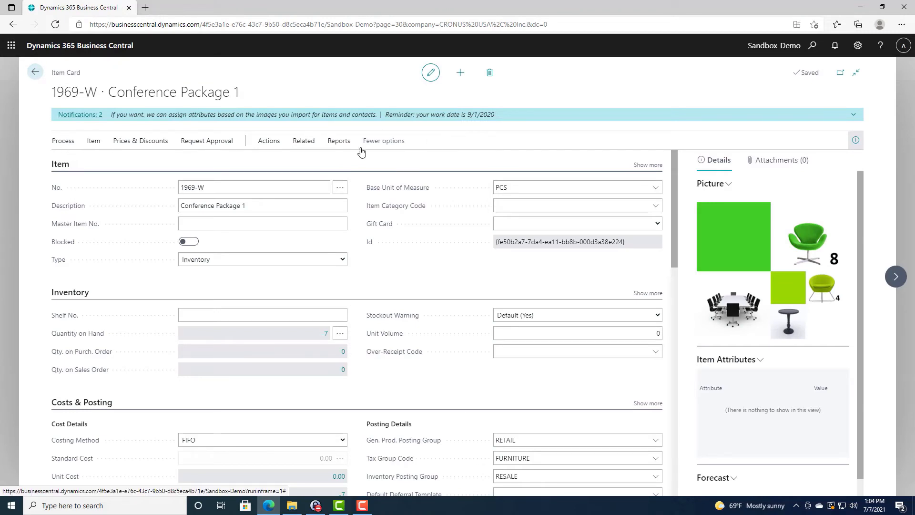
Open the value entries of 1969-W in the expanded view, examine their sales and cost amounts, and return to the item card
left_click(312, 146)
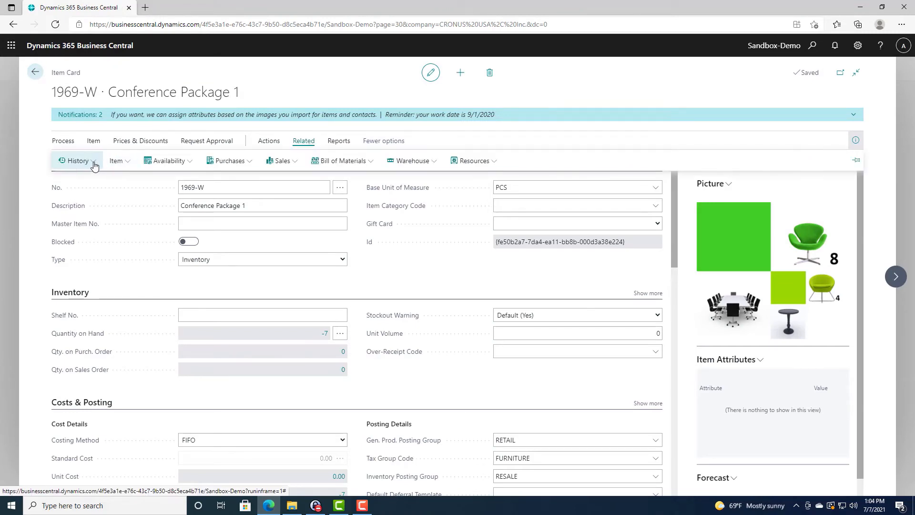
left_click(93, 164)
mouse_move(93, 180)
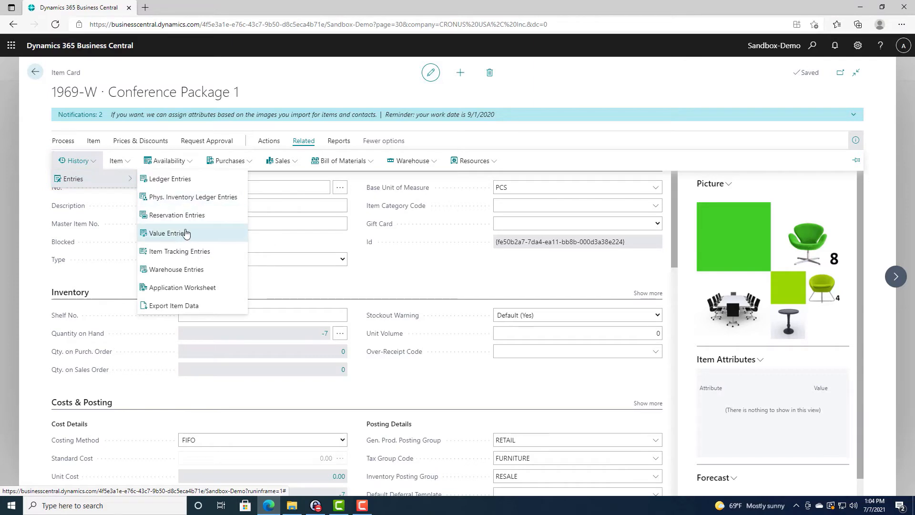
left_click(168, 233)
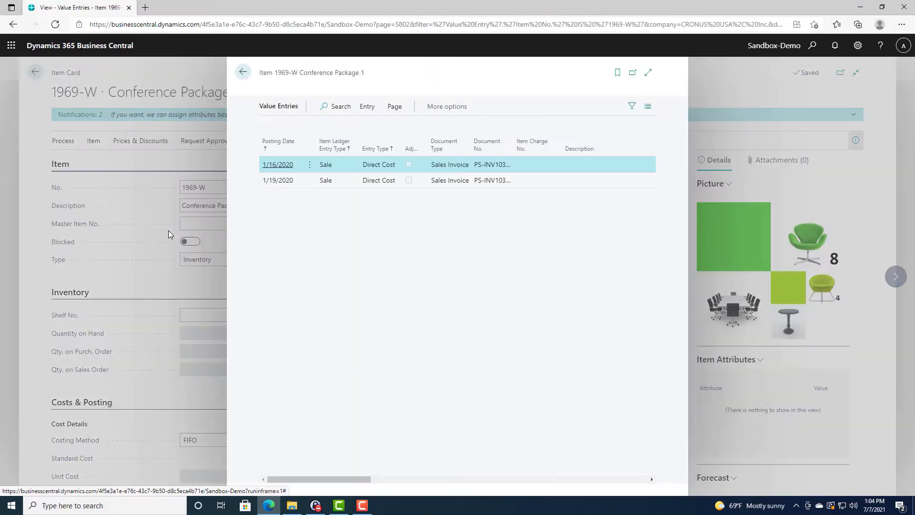
left_click(648, 74)
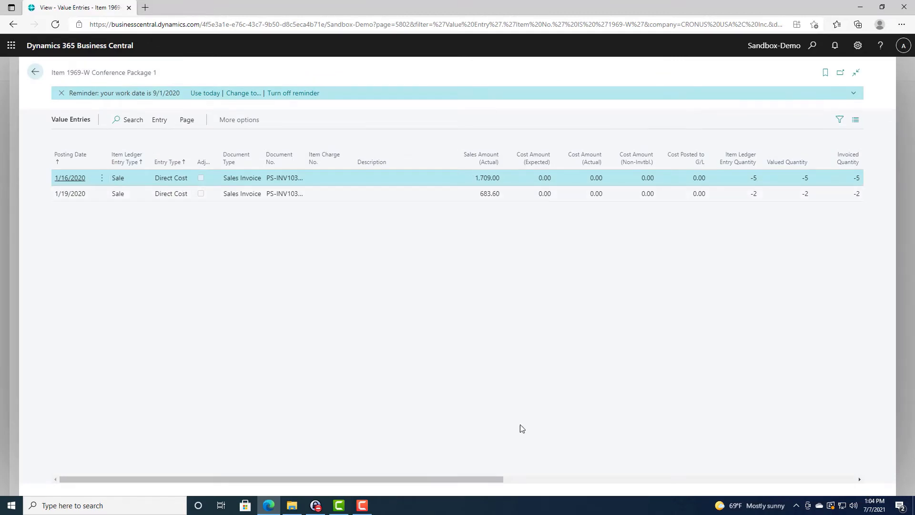
left_click_drag(467, 478, 435, 462)
left_click(36, 74)
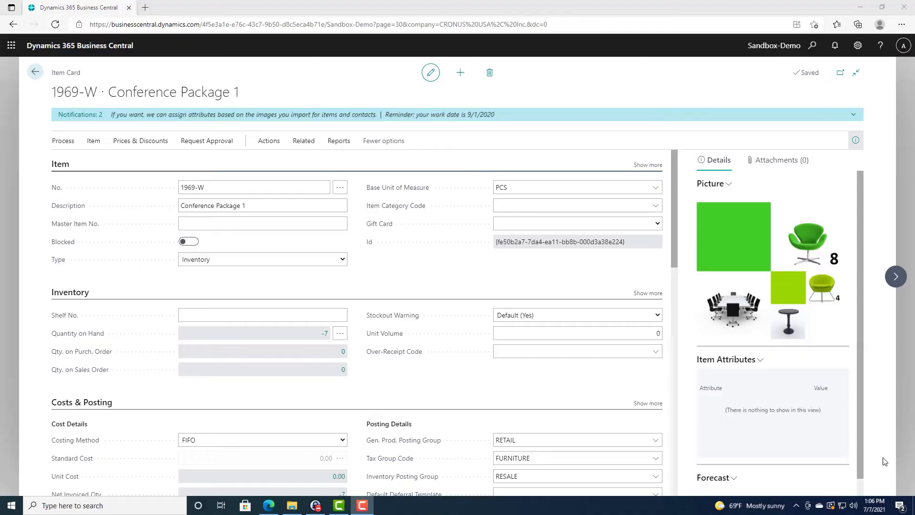
Close the Conference Package 1 card and browse further down the items list
left_click(35, 72)
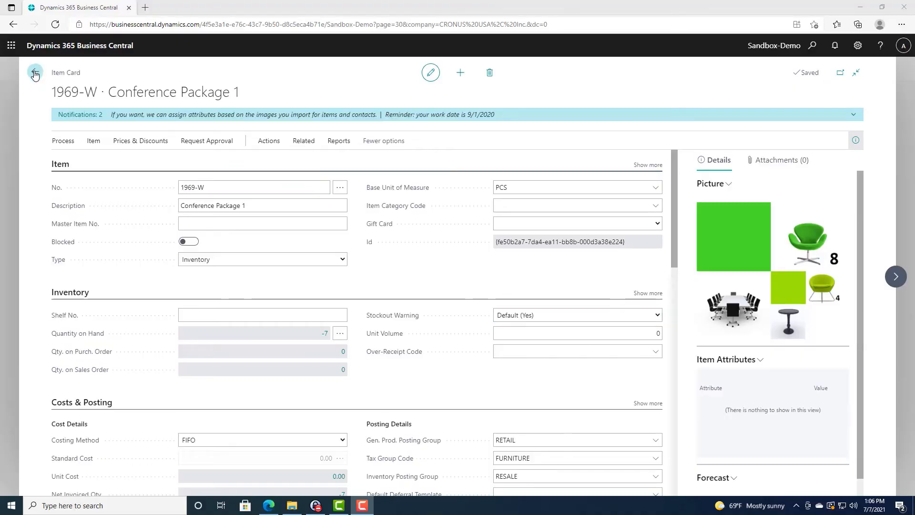
scroll(315, 218, "down", 1)
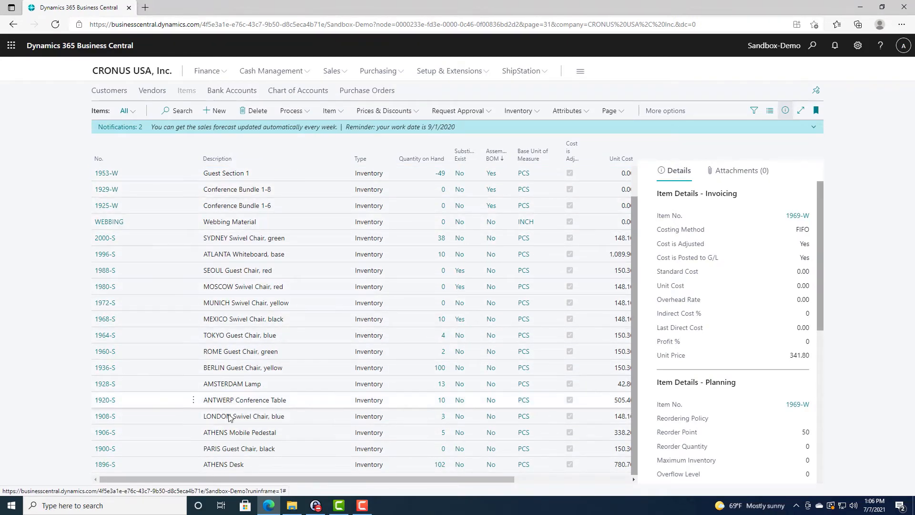
Open the WEBBING item card and examine its base unit of measure and sales unit of measure
left_click(110, 228)
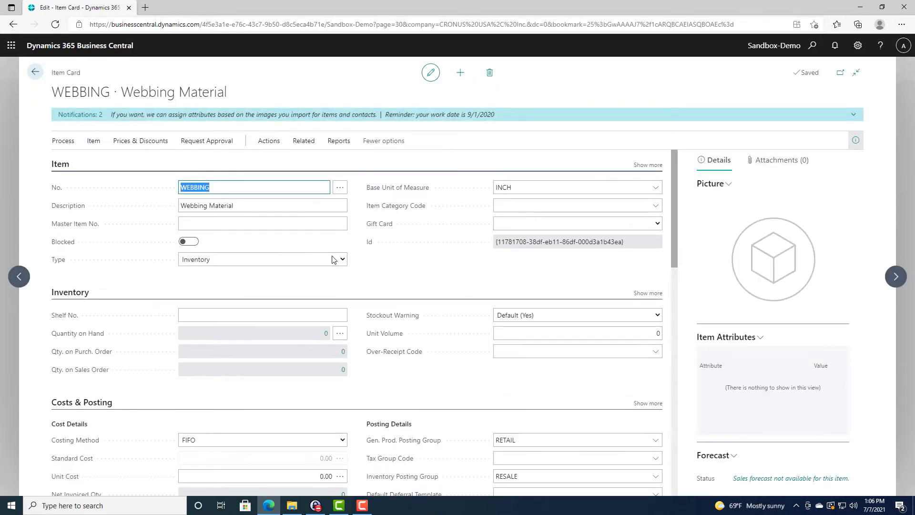
left_click(235, 188)
left_click(532, 190)
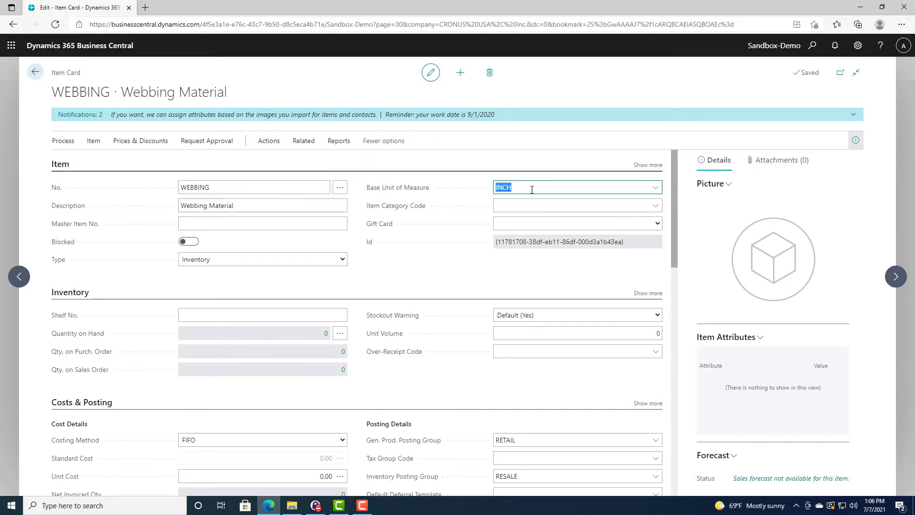
scroll(548, 192, "down", 3)
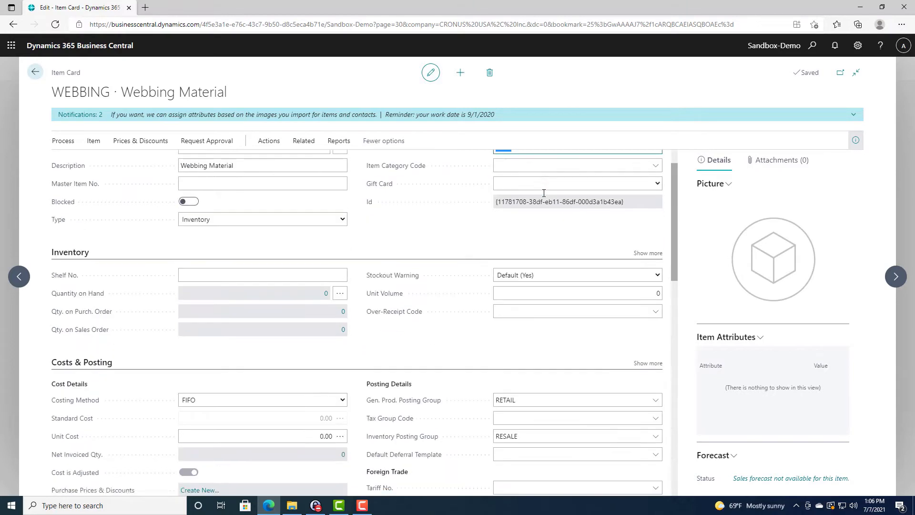
scroll(542, 214, "down", 2)
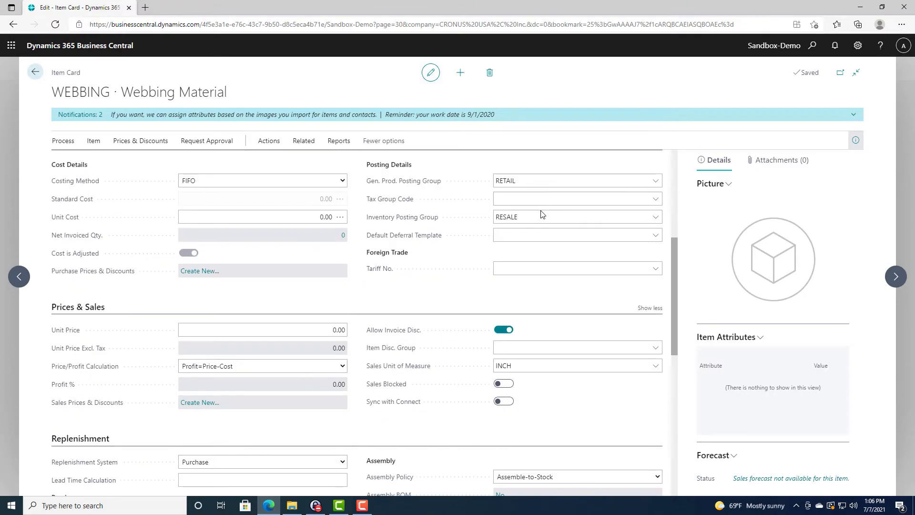
scroll(404, 330, "down", 2)
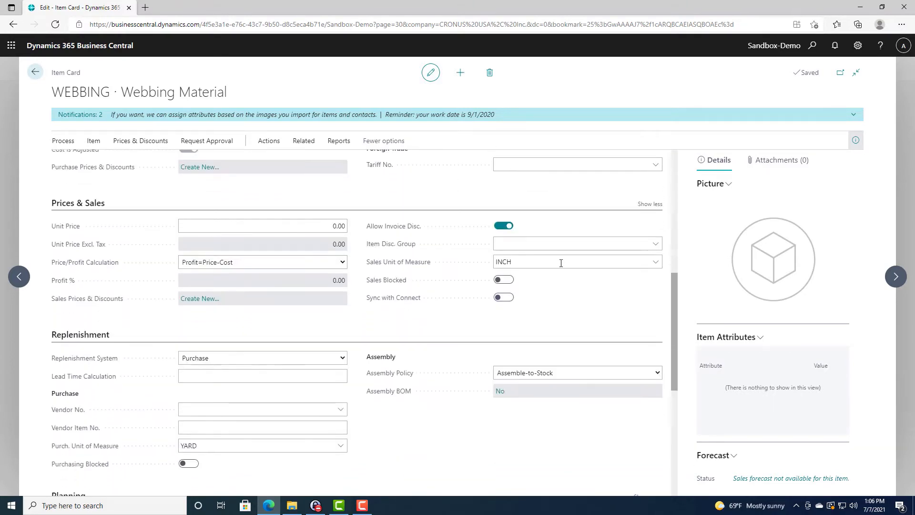
left_click(535, 267)
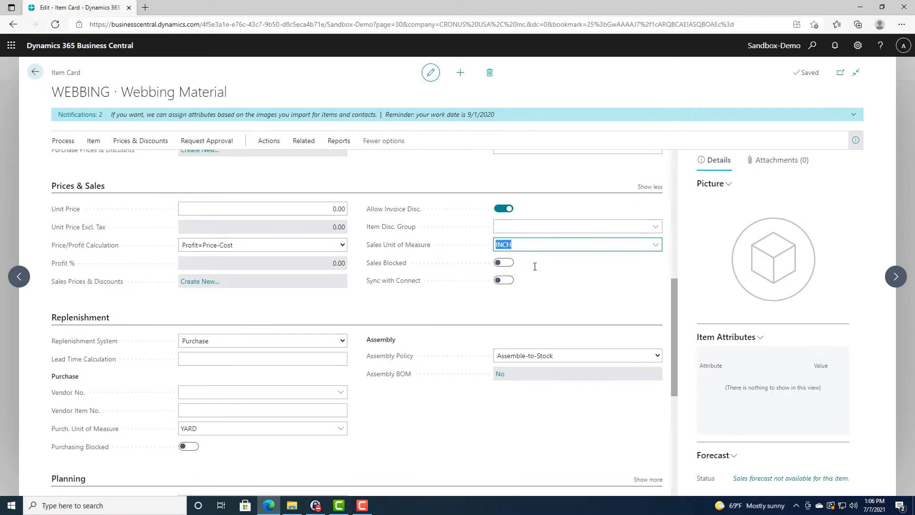
Examine the purchase unit of measure in the Replenishment section of the WEBBING card
scroll(534, 267, "down", 3)
scroll(535, 267, "down", 2)
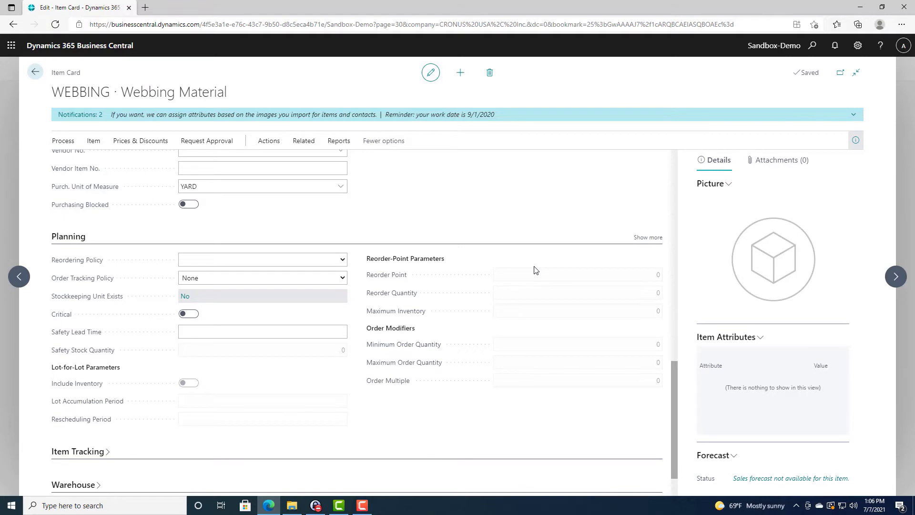
scroll(535, 269, "up", 2)
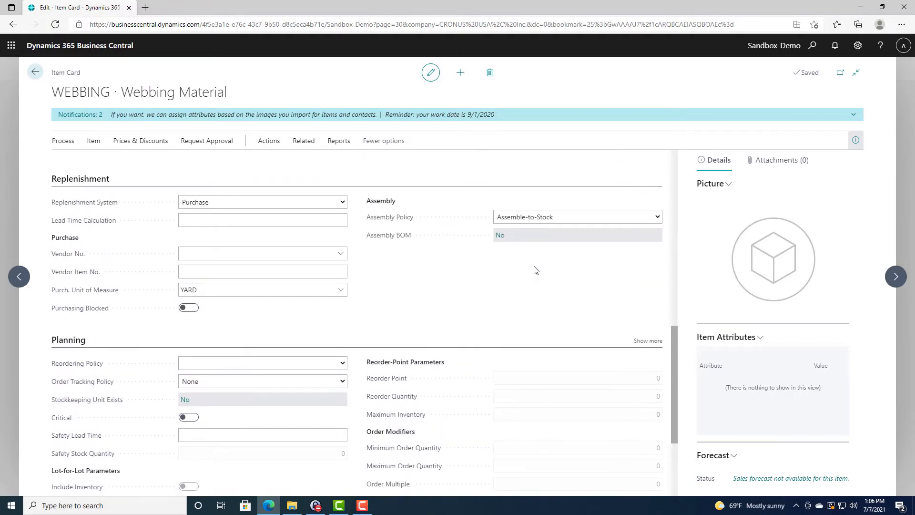
left_click(190, 285)
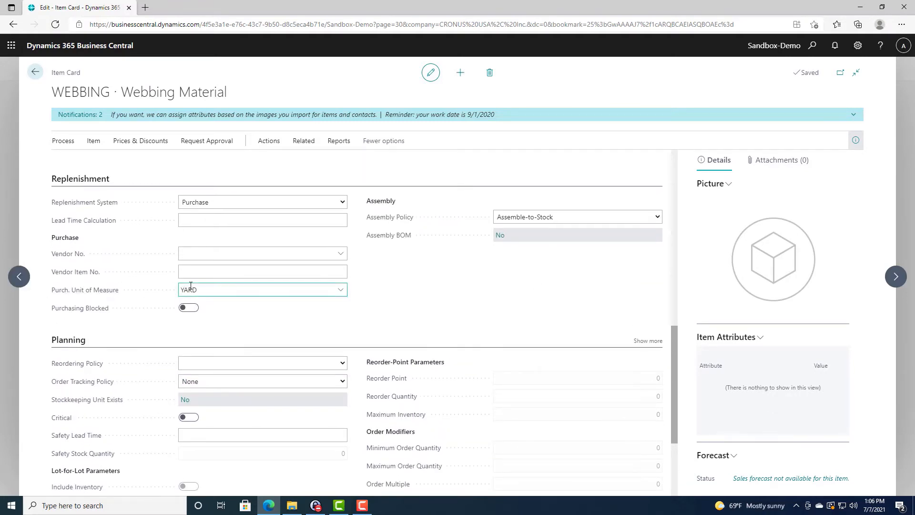
double_click(202, 290)
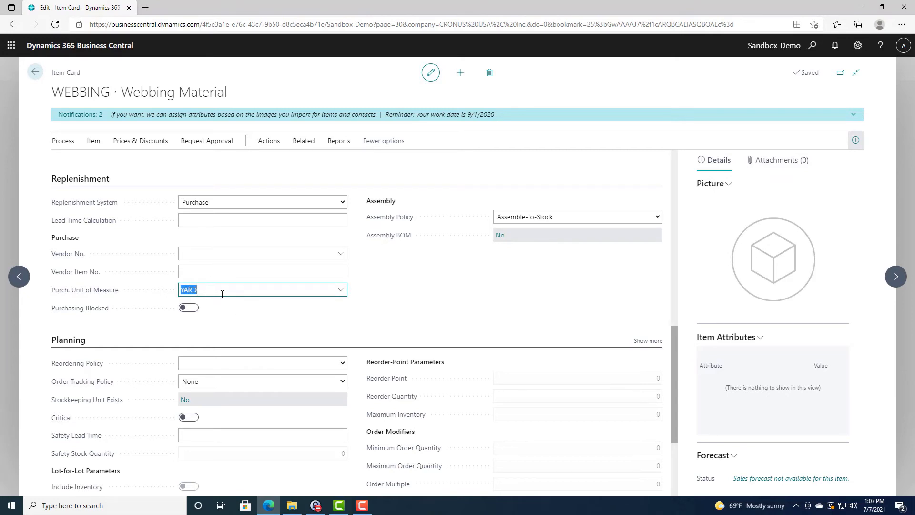
Compare the base, sales and purchase units of measure of WEBBING, and view the available purchase units with their quantities per unit
scroll(386, 295, "up", 5)
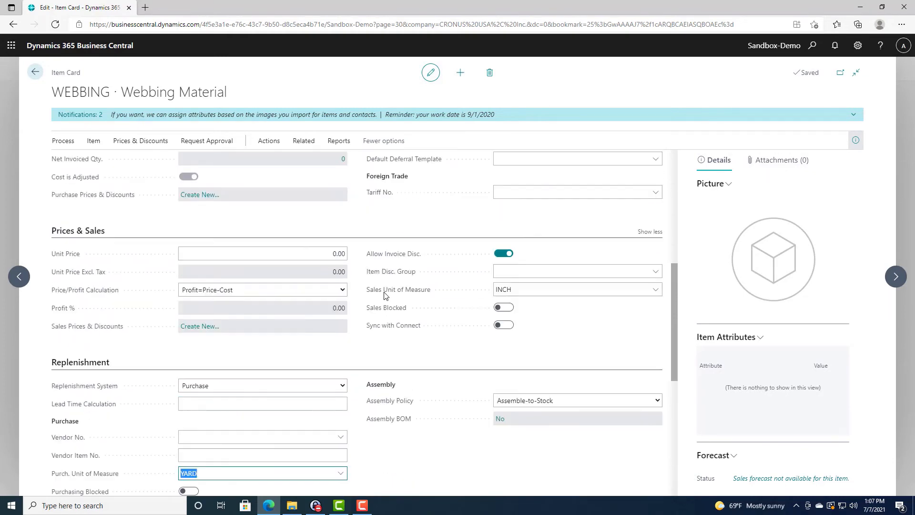
scroll(514, 258, "up", 4)
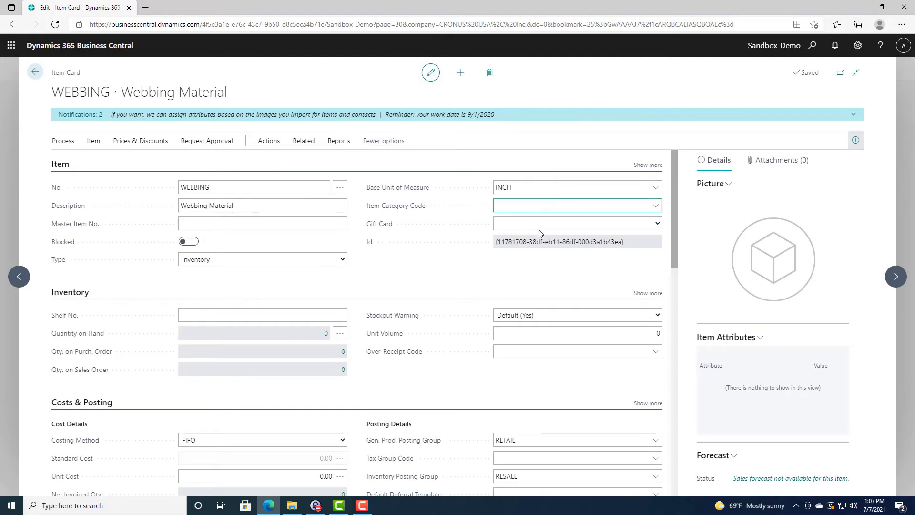
scroll(541, 239, "down", 3)
scroll(545, 247, "down", 3)
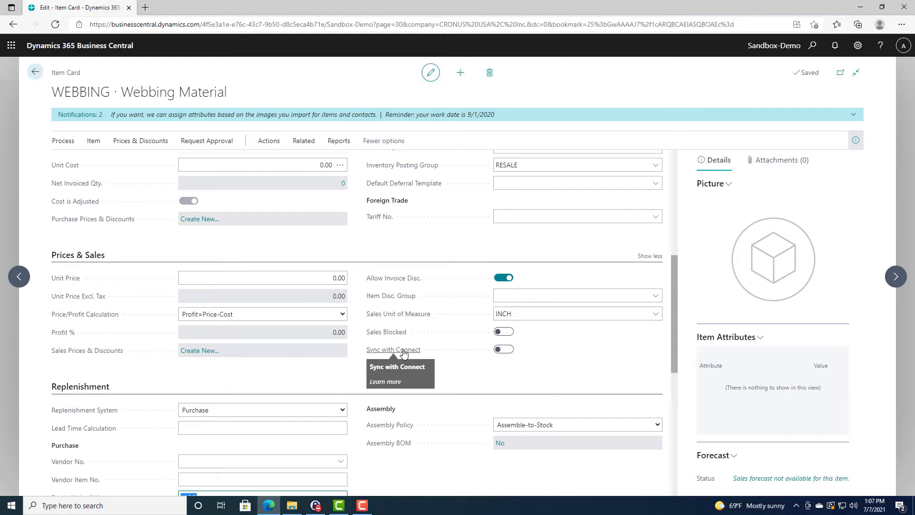
scroll(403, 353, "up", 5)
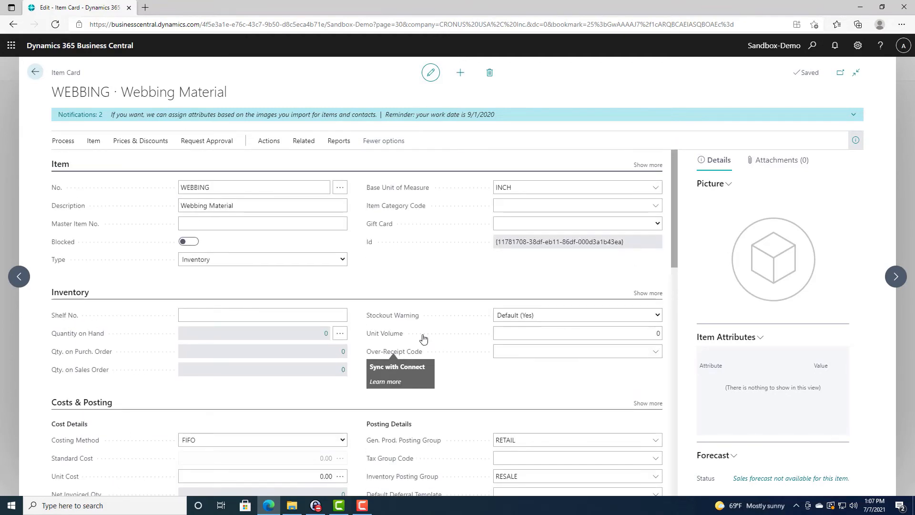
left_click(520, 186)
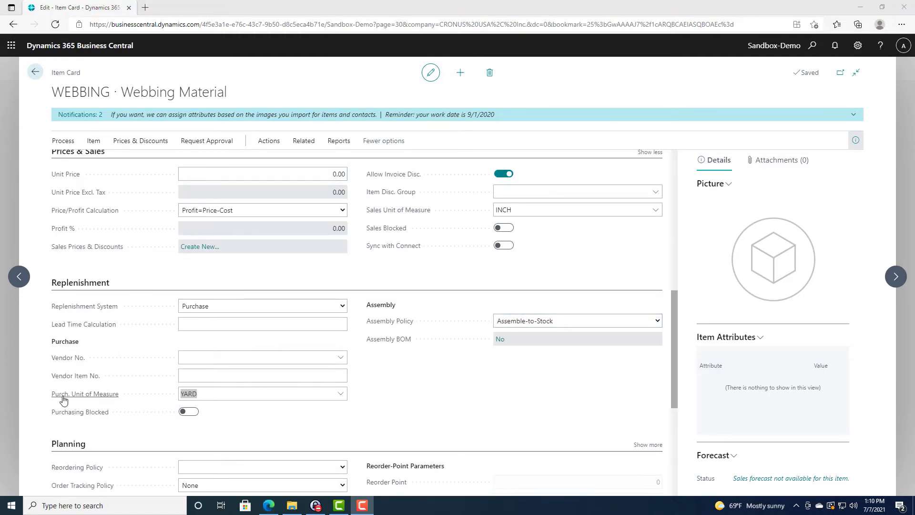
left_click(343, 398)
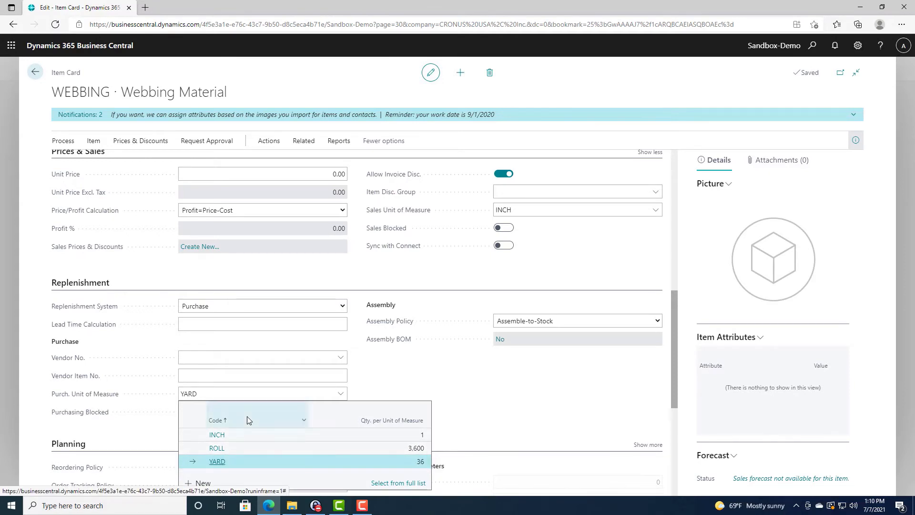
left_click(526, 406)
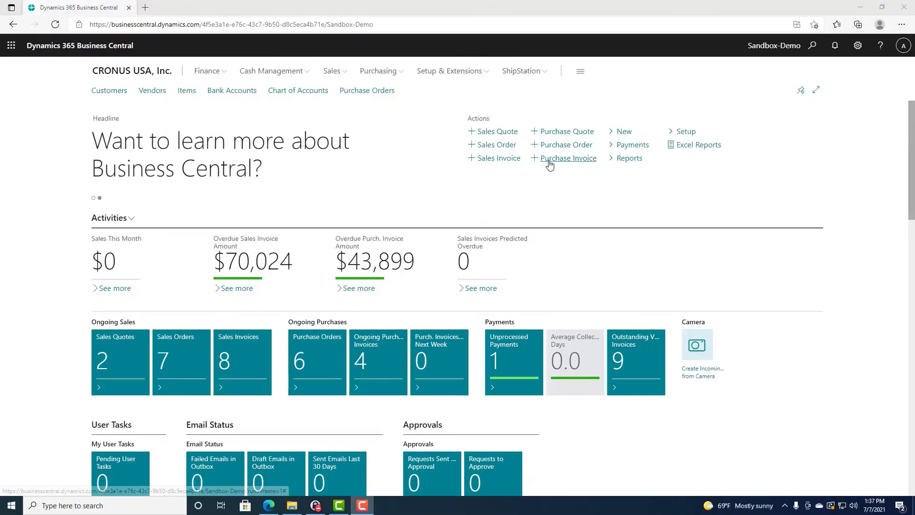
Create a new purchase order for the vendor Fabrikam, Inc. from the purchase orders list
left_click(375, 72)
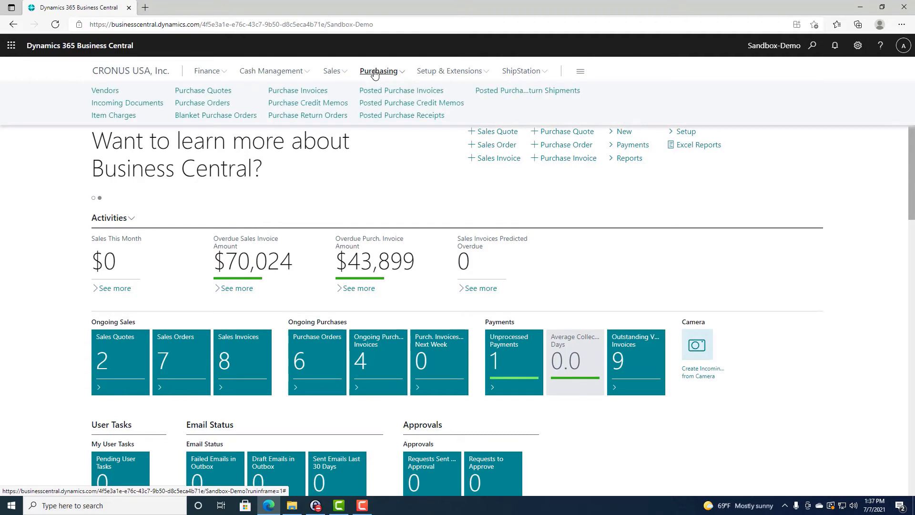
left_click(204, 105)
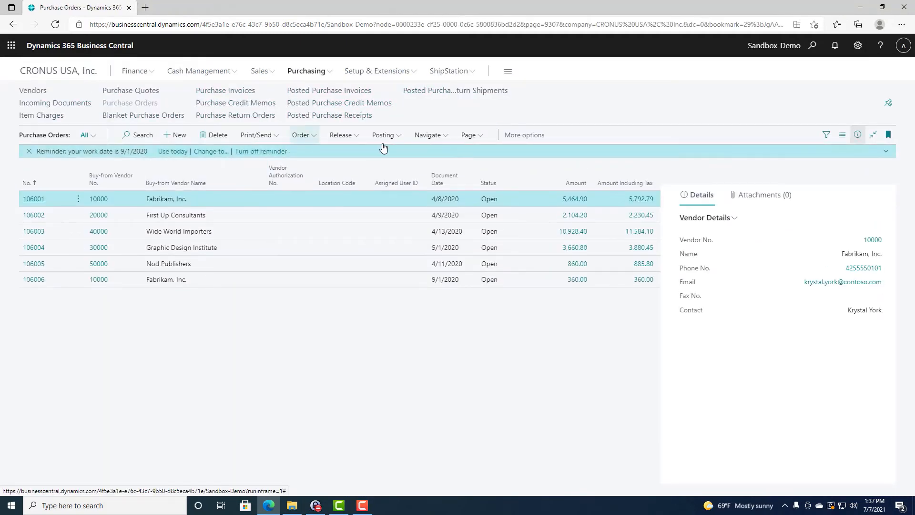
left_click(178, 137)
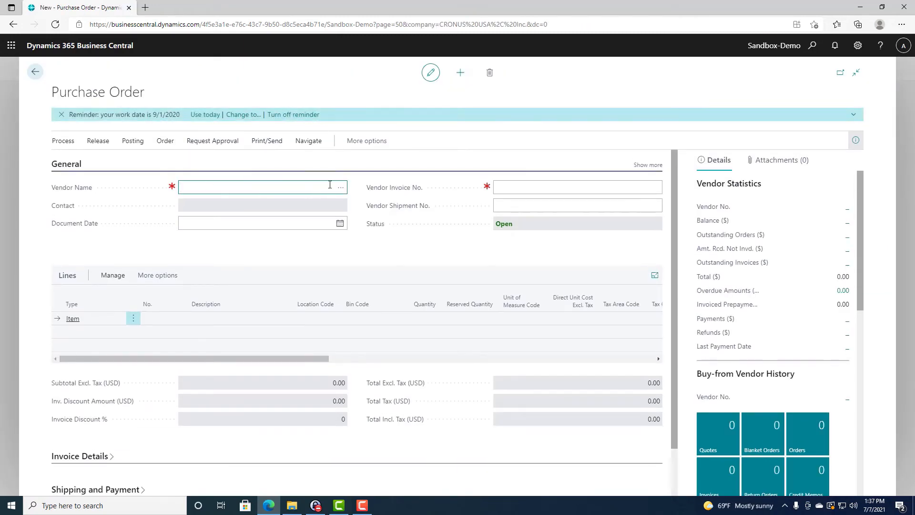
left_click(340, 190)
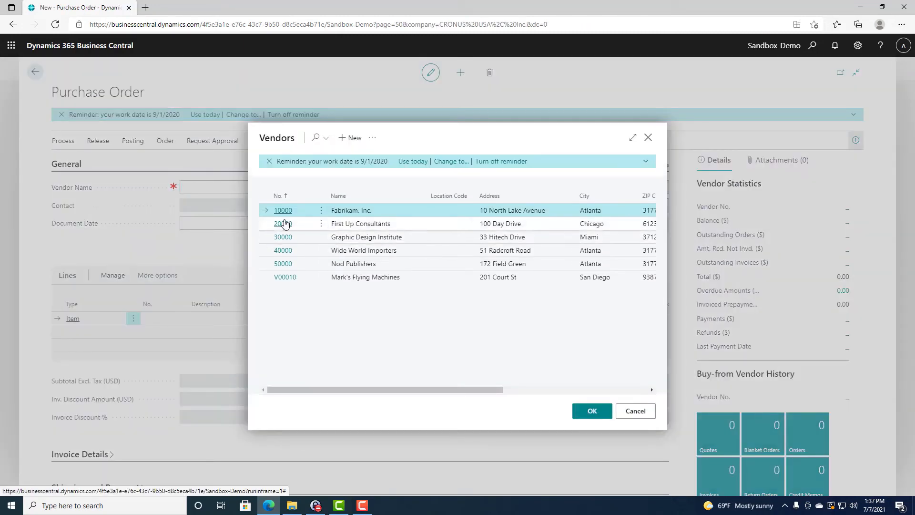
left_click(591, 411)
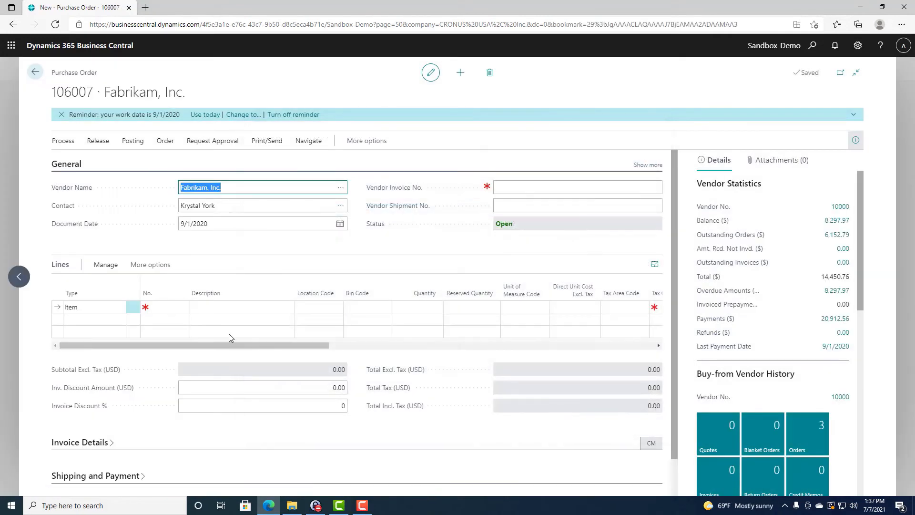
left_click(239, 225)
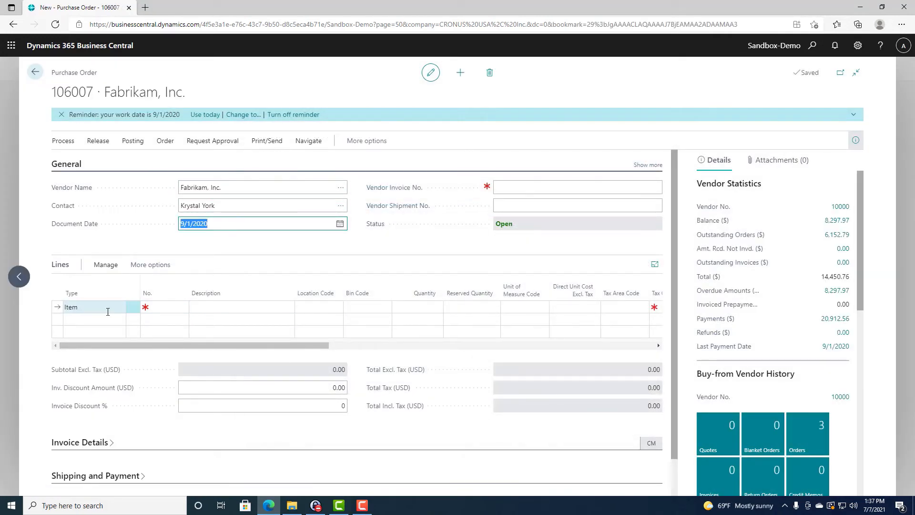
Add the item WEBBING to the first line of the purchase order
left_click(170, 307)
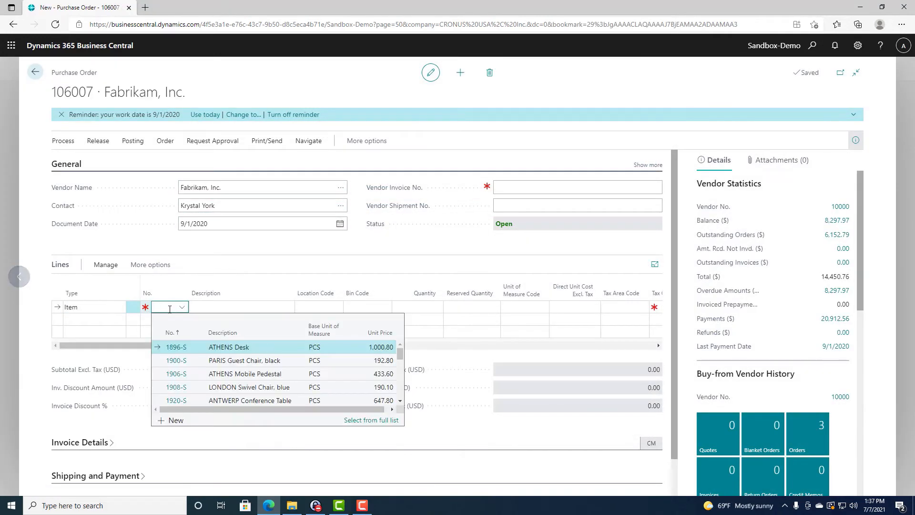
type("webb")
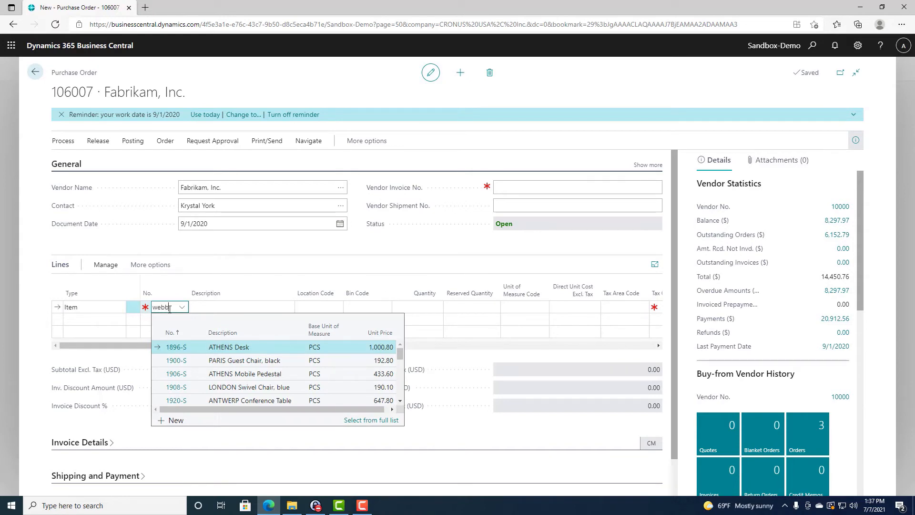
type("in")
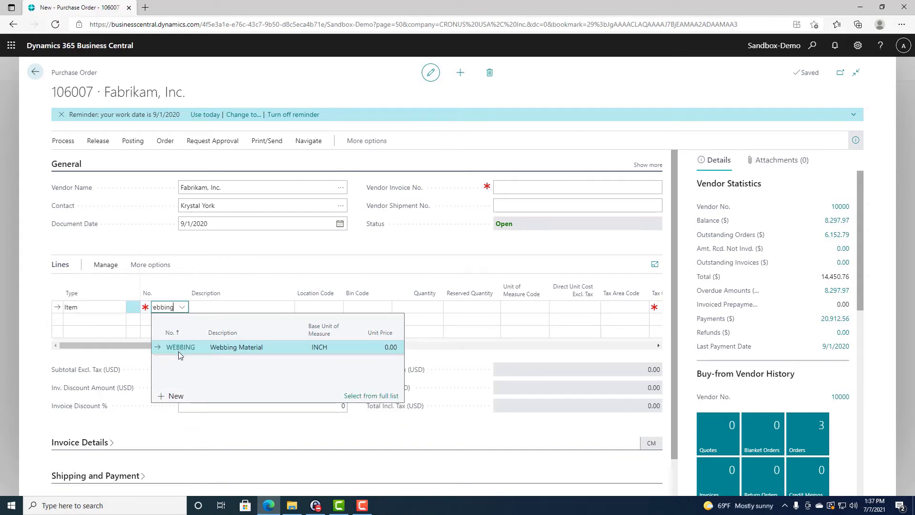
left_click(191, 346)
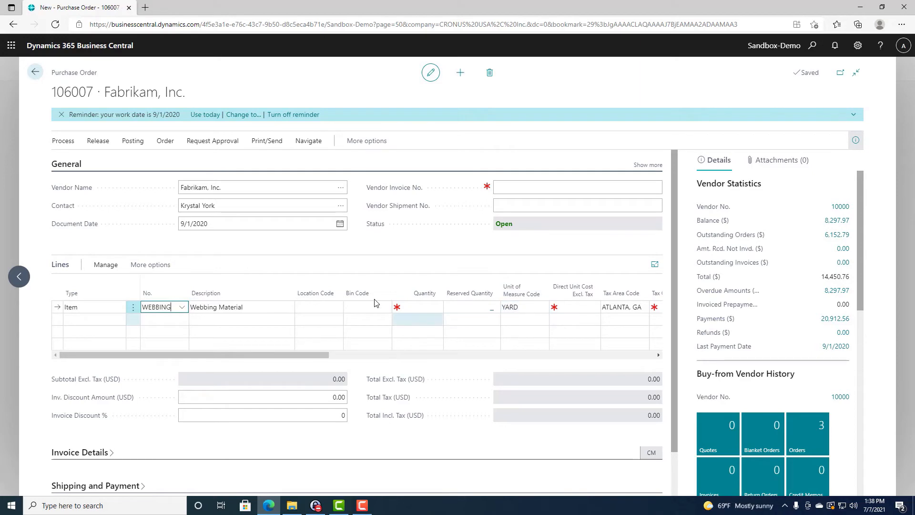
Set the WEBBING line's quantity to 100 and its direct unit cost to 3.60
left_click(425, 306)
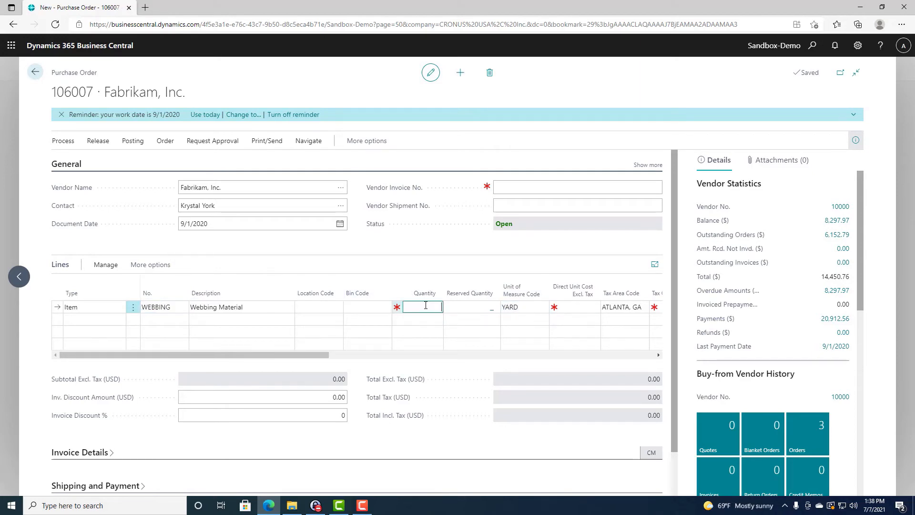
key("Tab")
key("Tab")
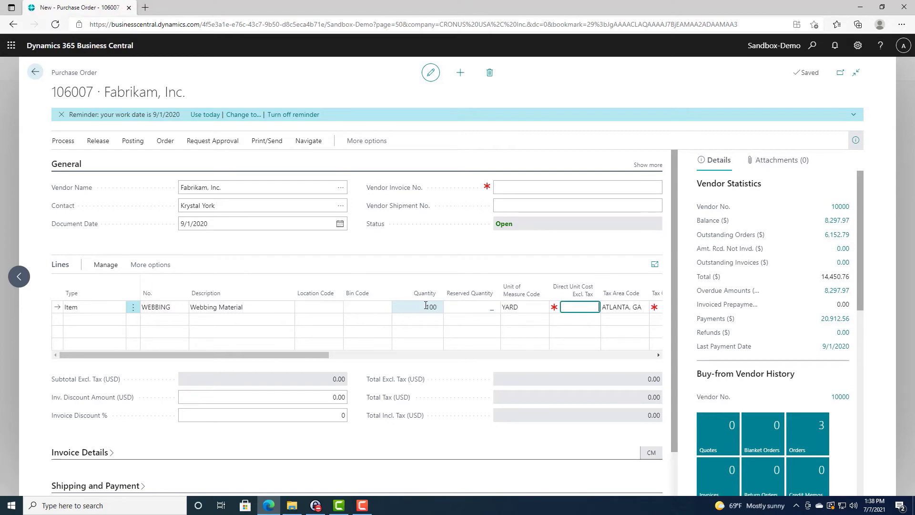
type("3.6")
key("Tab")
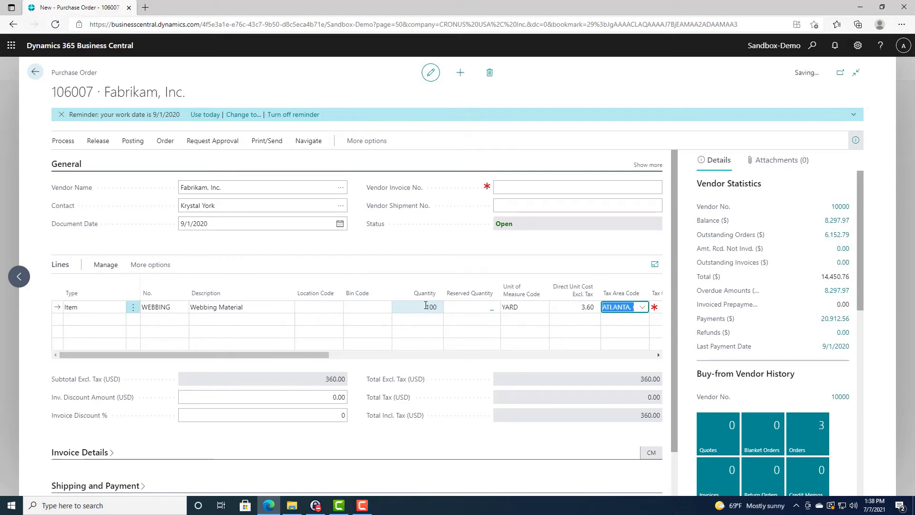
Set the WEBBING line's tax group code to NONTAXABLE
left_click(658, 356)
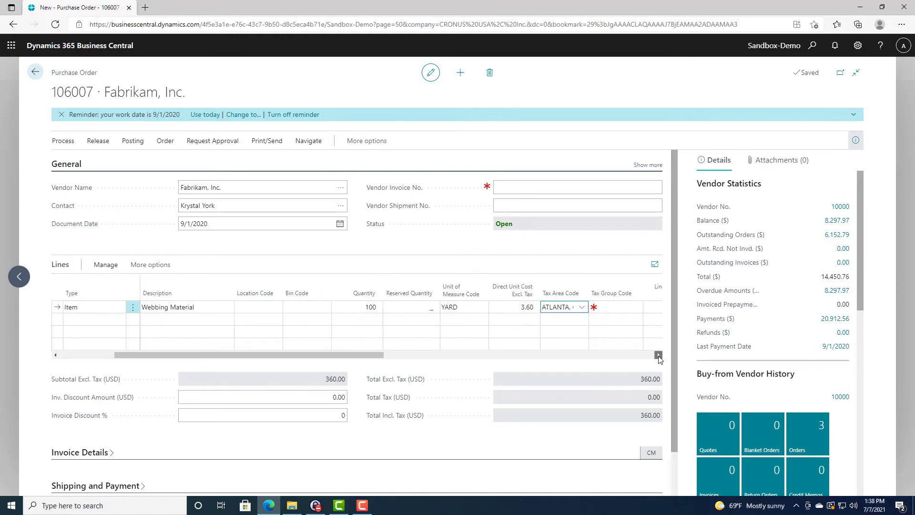
left_click(540, 308)
left_click(542, 307)
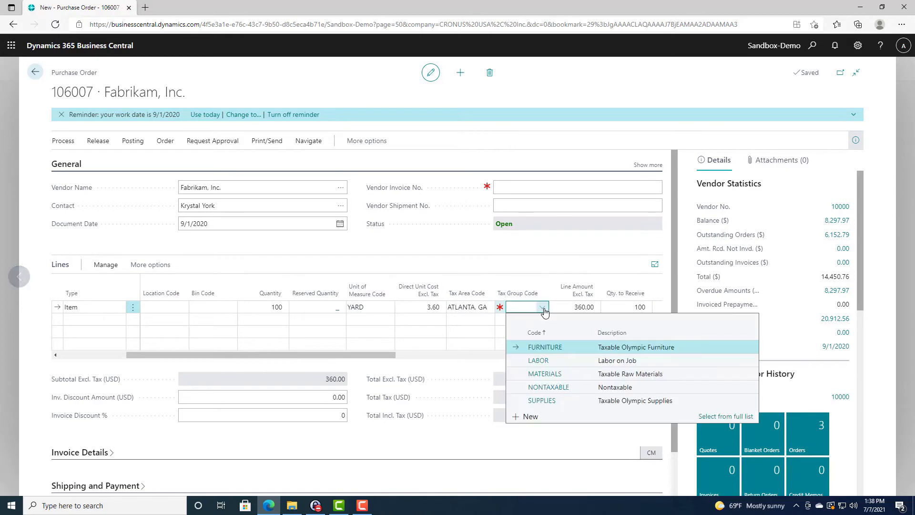
left_click(549, 387)
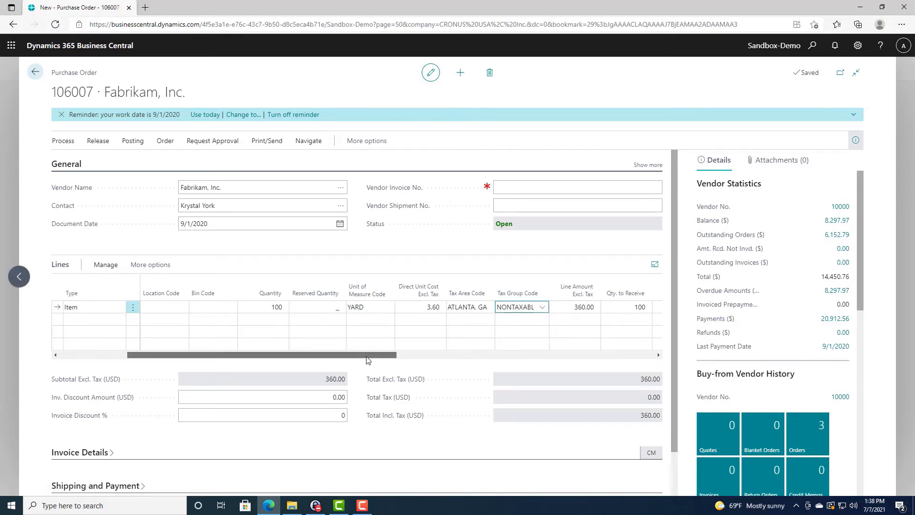
Enter 99-1234 as the vendor invoice number in the purchase order's general information
scroll(380, 362, "right", 5)
scroll(380, 364, "left", 5)
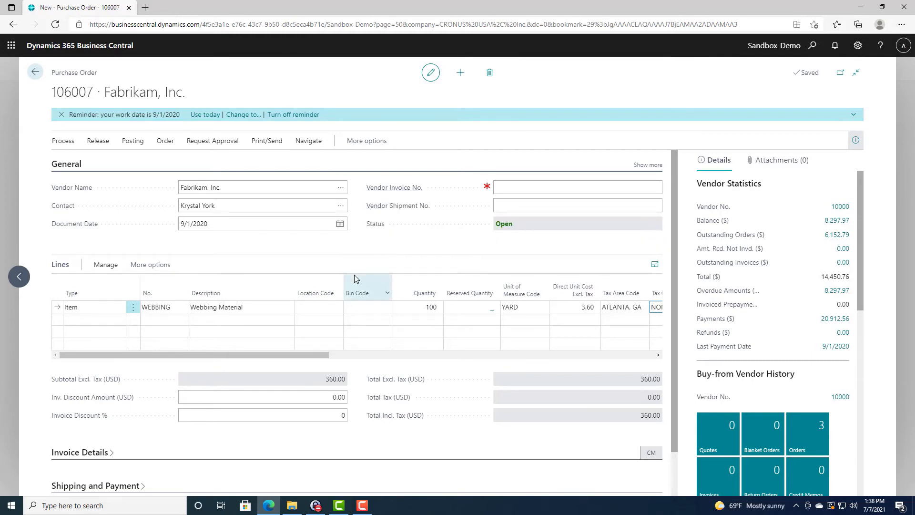
left_click(515, 187)
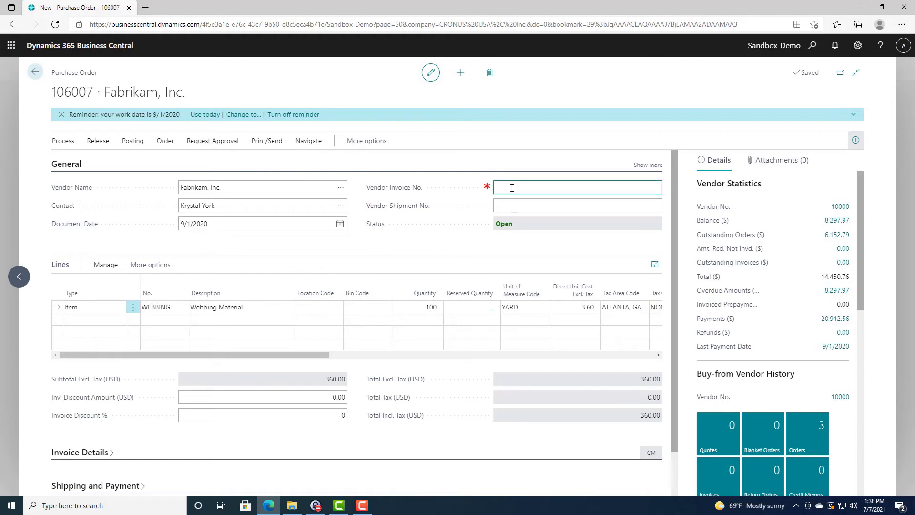
type("99-1234")
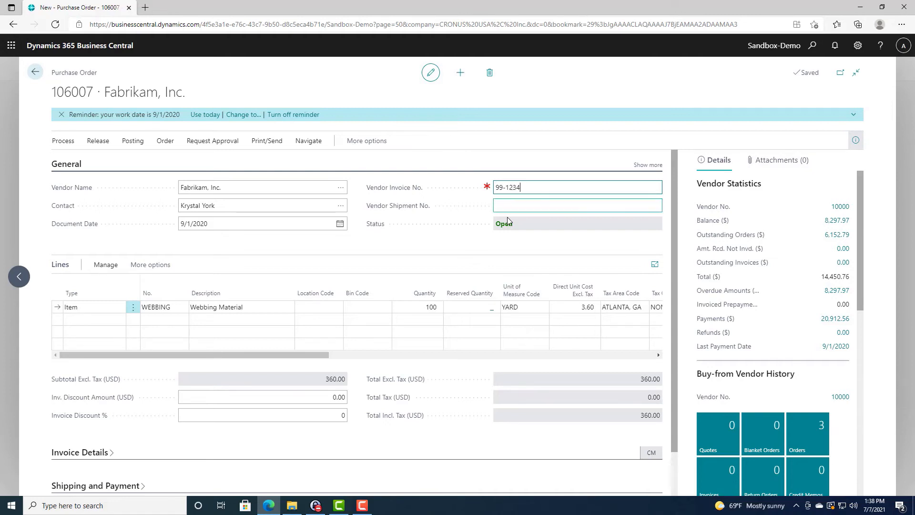
left_click(517, 207)
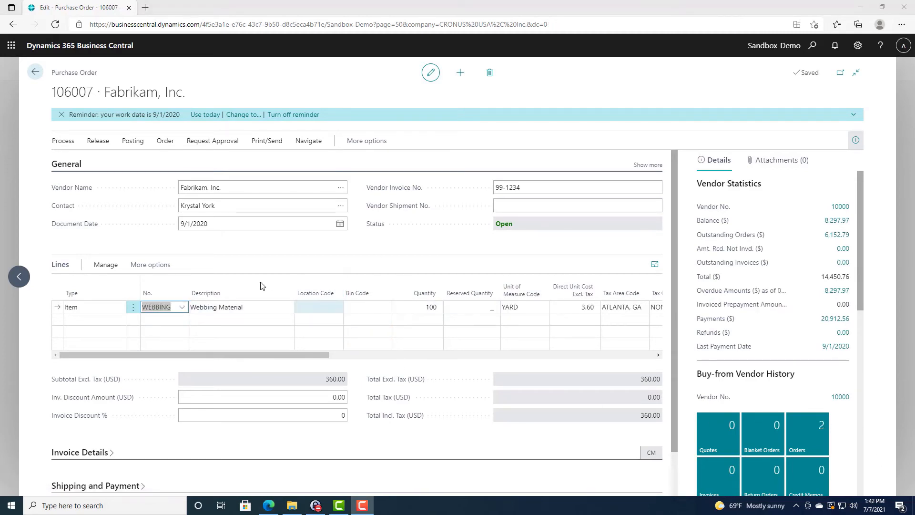
Open the WEBBING item card for editing from the full item selection list of the purchase order line
left_click(182, 308)
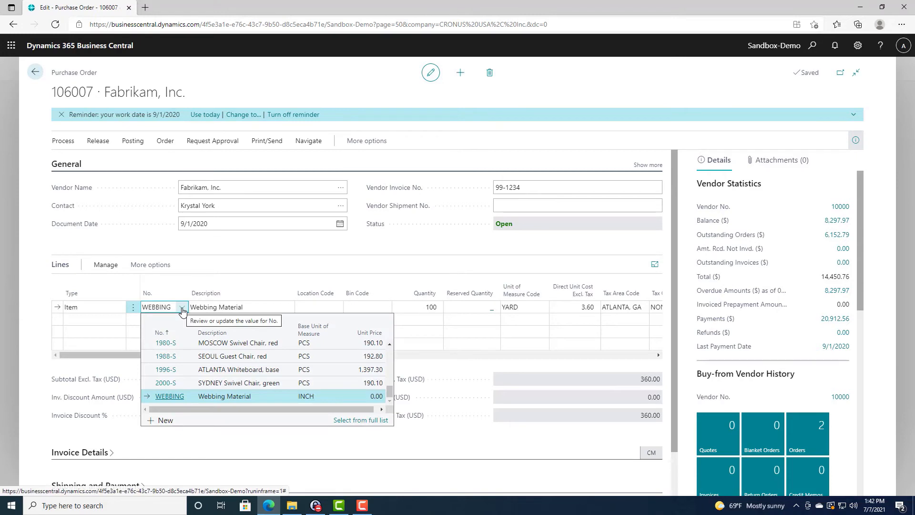
left_click(358, 421)
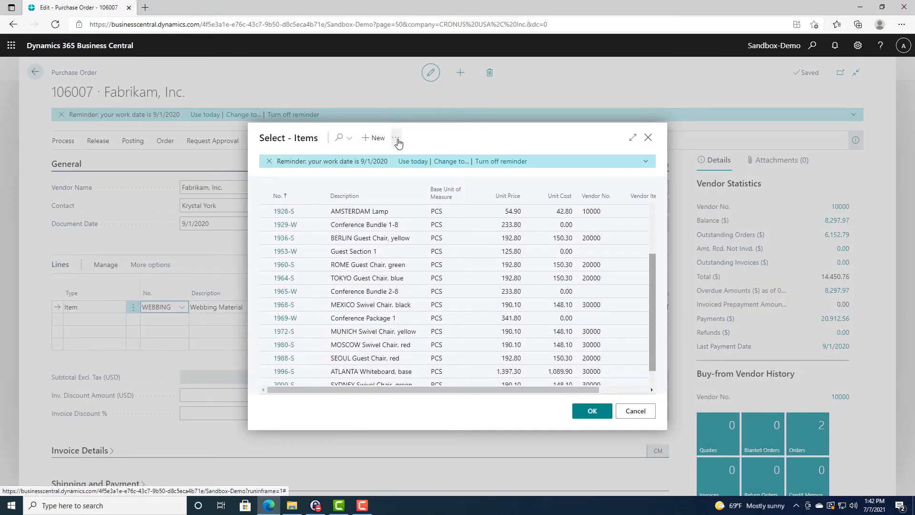
left_click(397, 137)
left_click(424, 159)
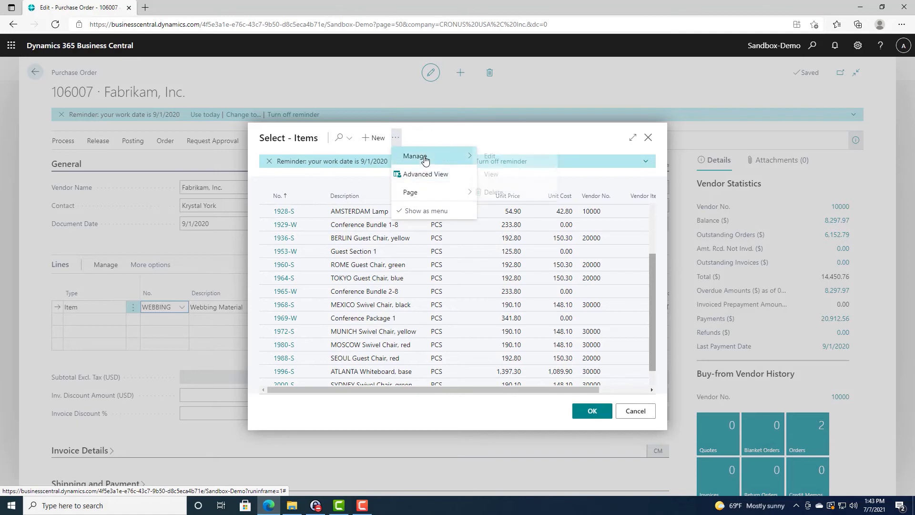
left_click(507, 162)
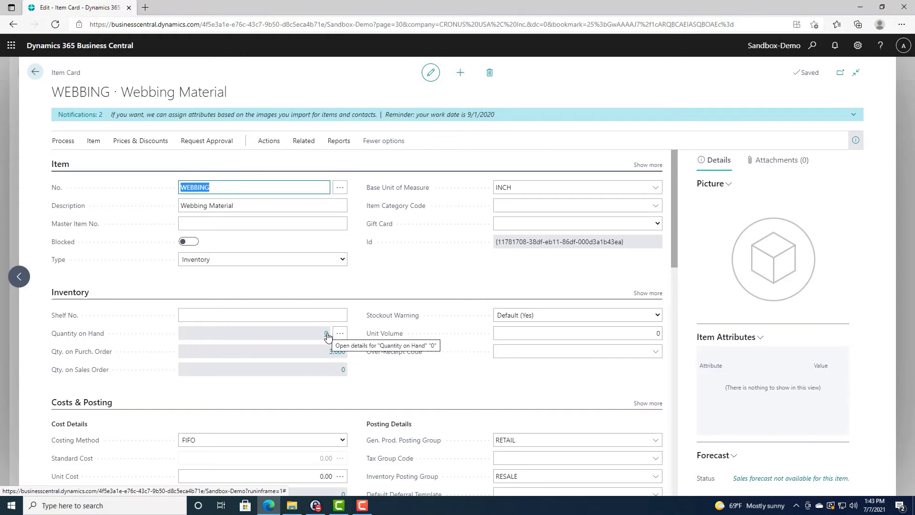
Review the WEBBING item card's inventory quantities and unit cost, and return to the purchase order
scroll(430, 360, "down", 3)
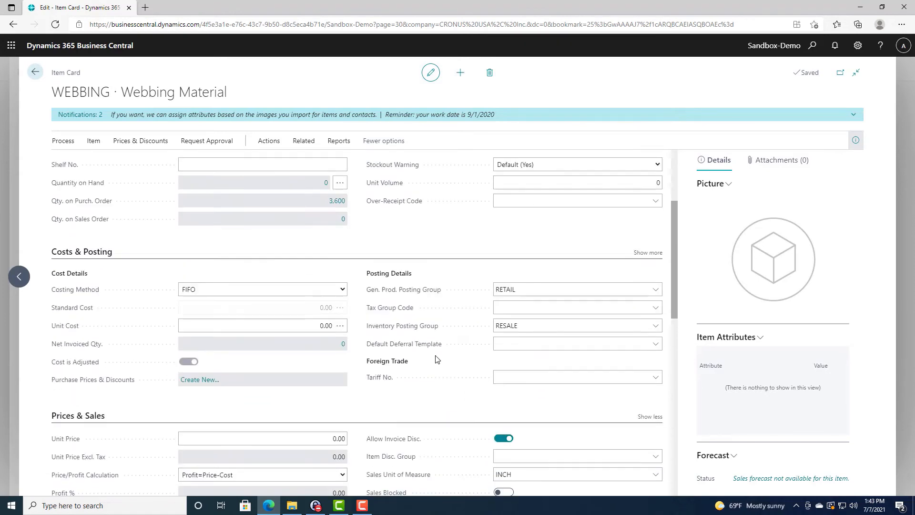
left_click(319, 325)
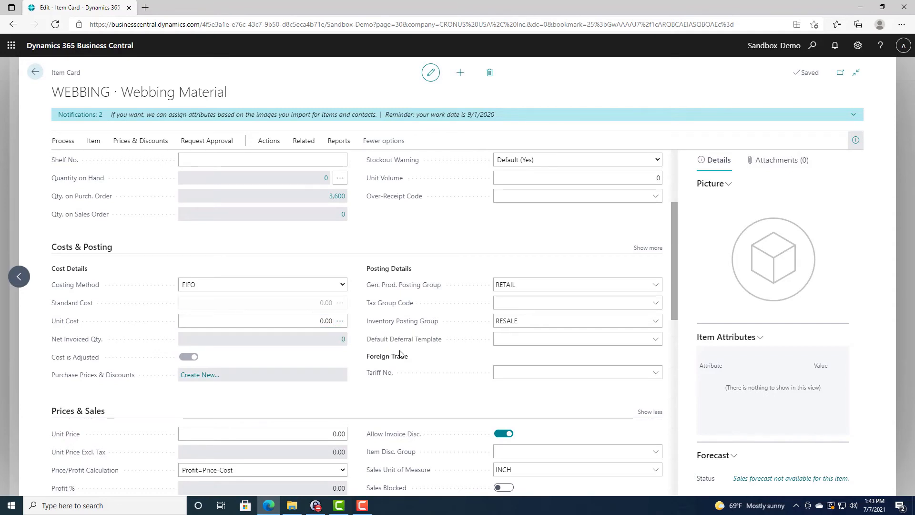
scroll(400, 354, "up", 4)
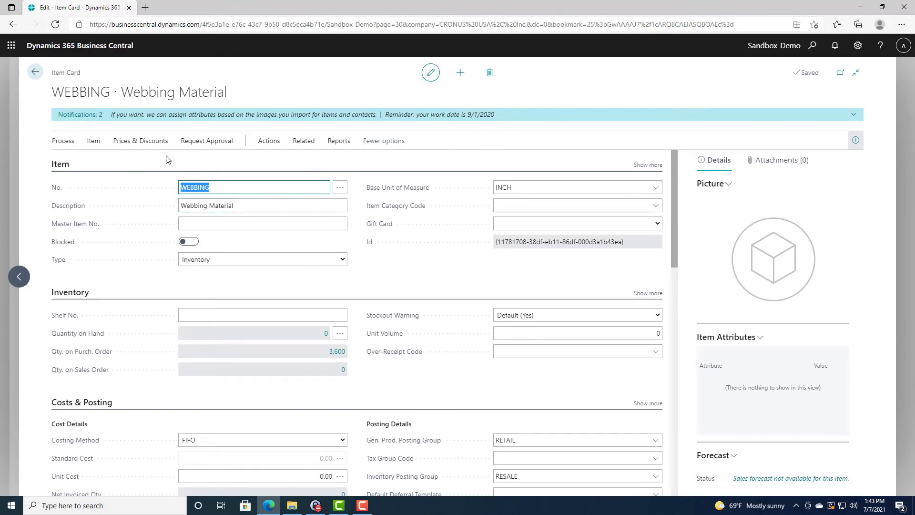
left_click(36, 73)
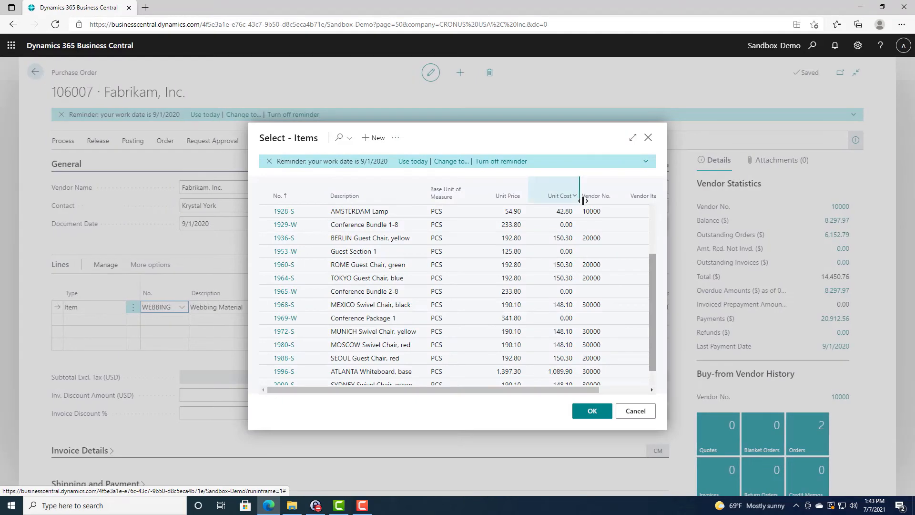
left_click(647, 139)
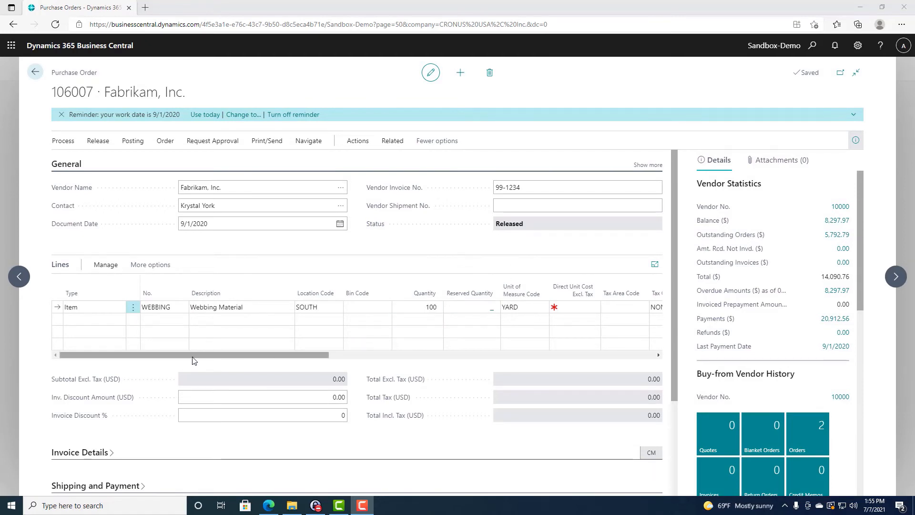
Set the bin code of the WEBBING purchase line at location SOUTH to A-100
left_click_drag(193, 357, 137, 353)
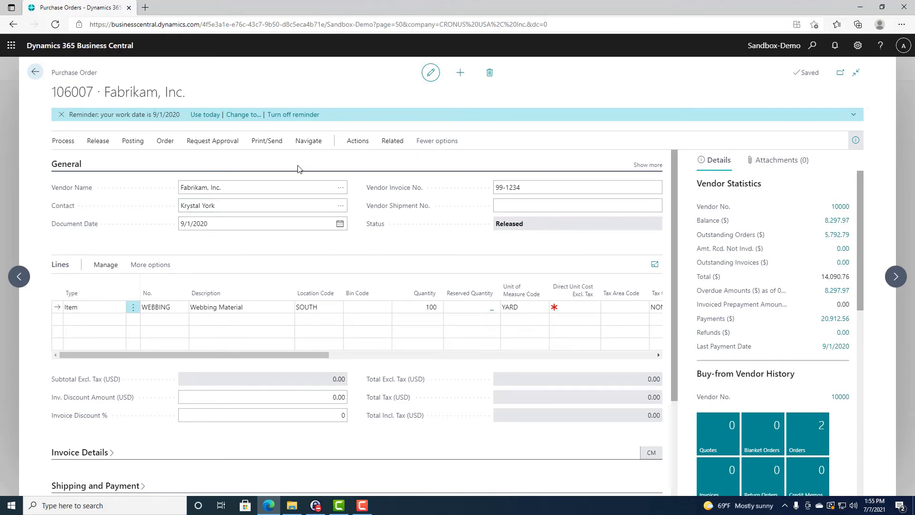
left_click(329, 306)
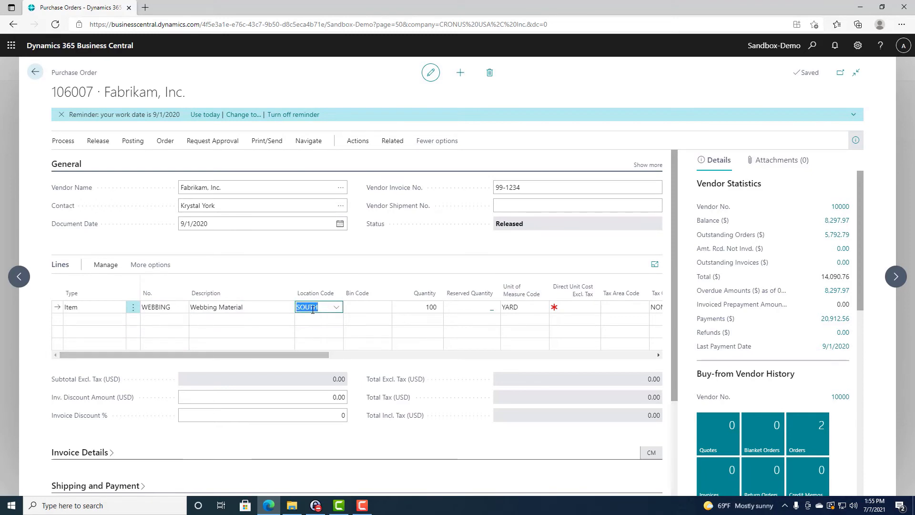
left_click(384, 308)
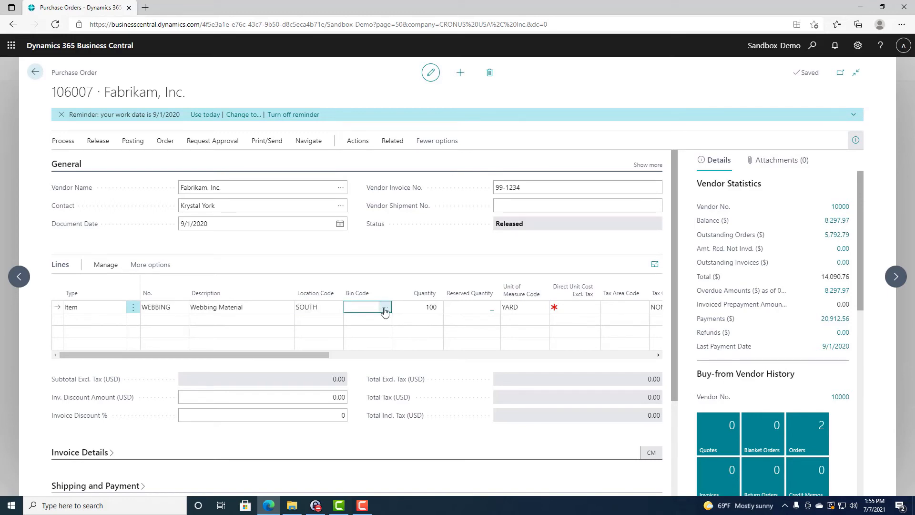
left_click(384, 310)
left_click(307, 215)
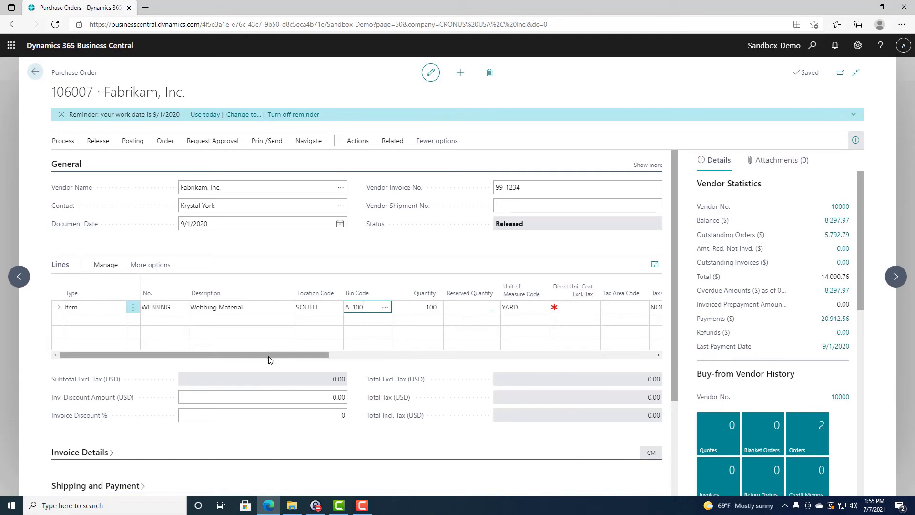
Check the WEBBING line's quantity to receive, and post the purchase order with the Receive and Invoice option
left_click_drag(269, 360, 329, 359)
left_click(281, 306)
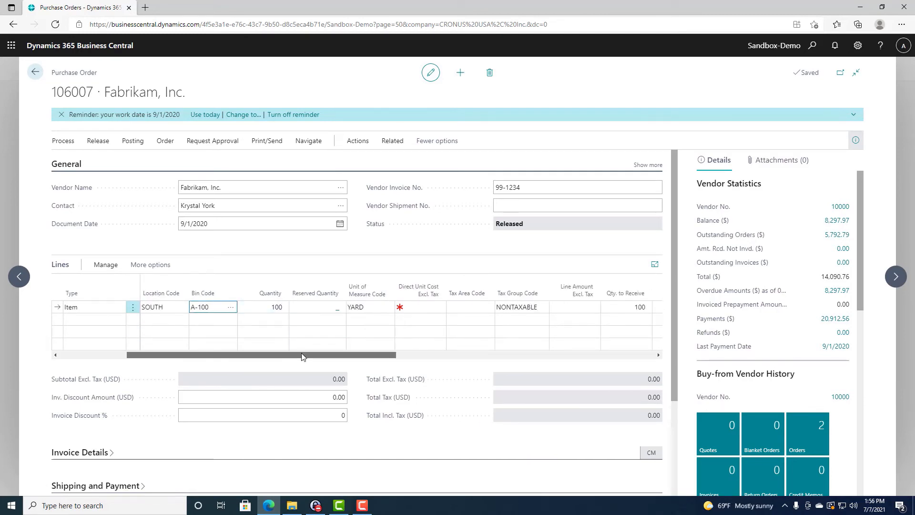
left_click_drag(303, 357, 351, 357)
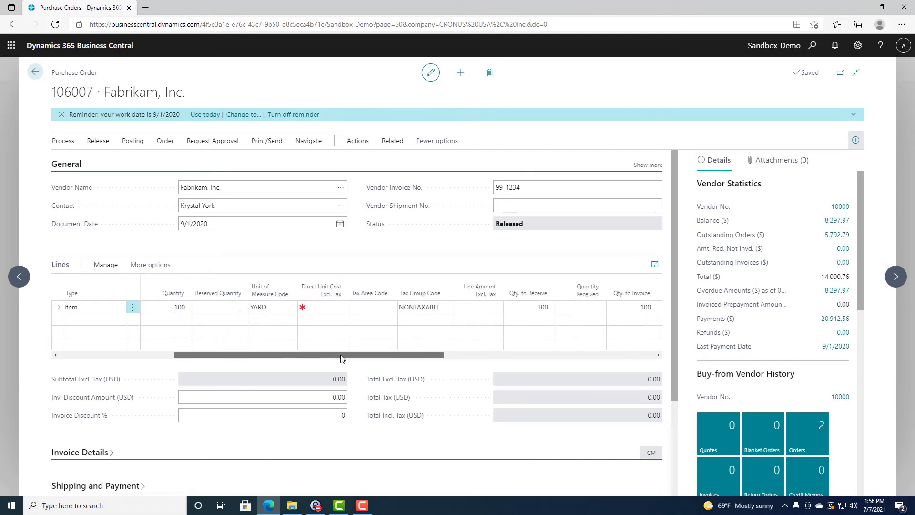
left_click(538, 306)
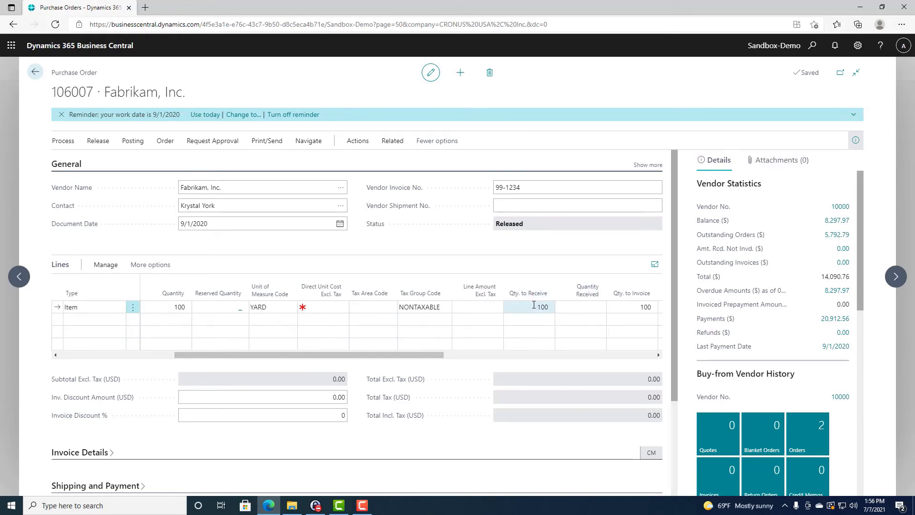
left_click_drag(538, 306, 546, 306)
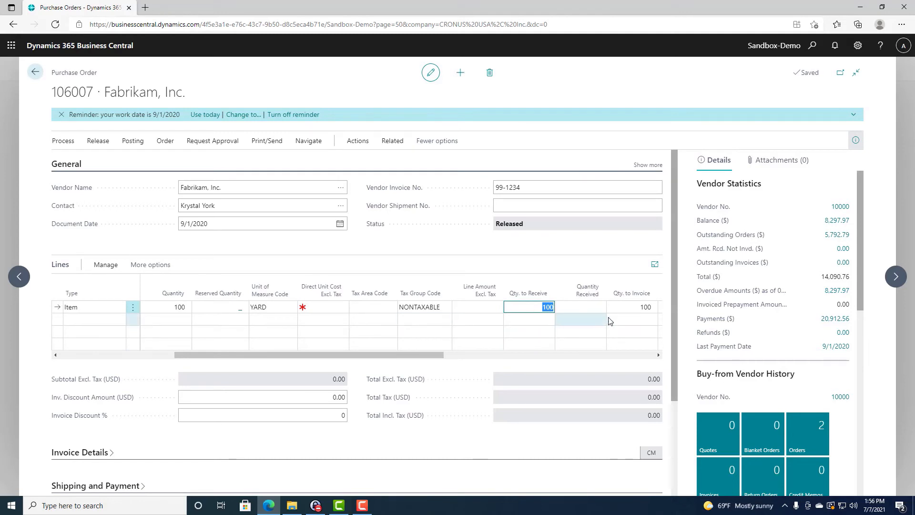
left_click(528, 305)
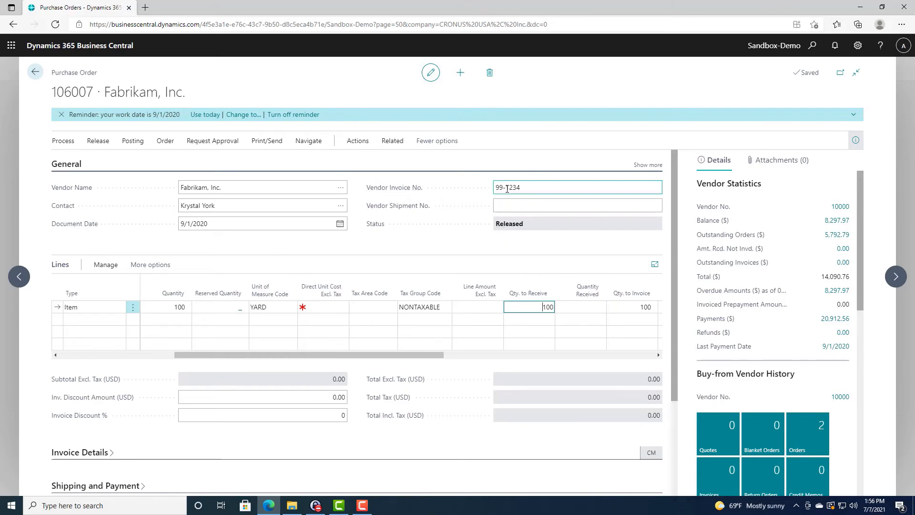
left_click(132, 142)
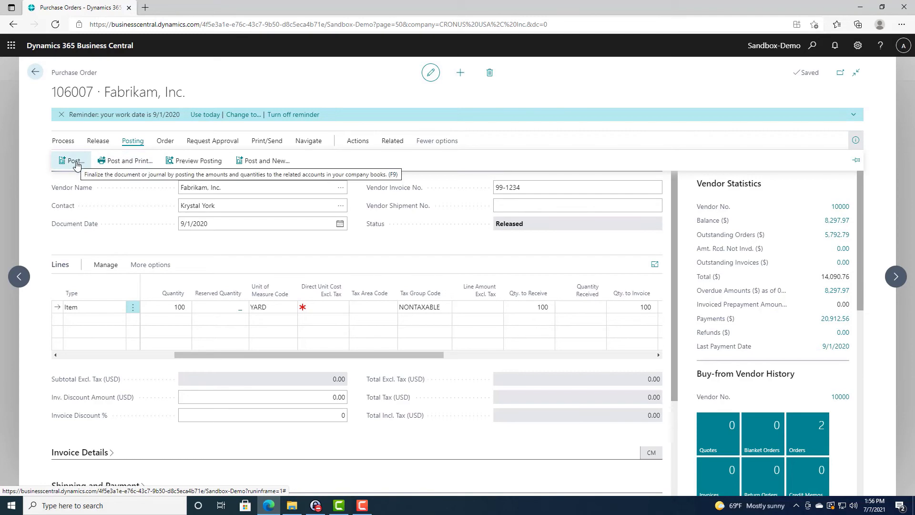
left_click(74, 161)
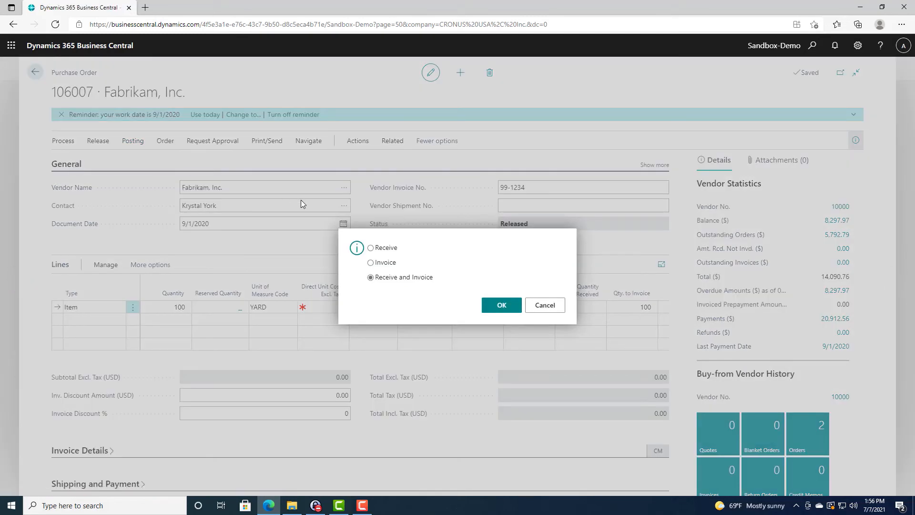
left_click(500, 305)
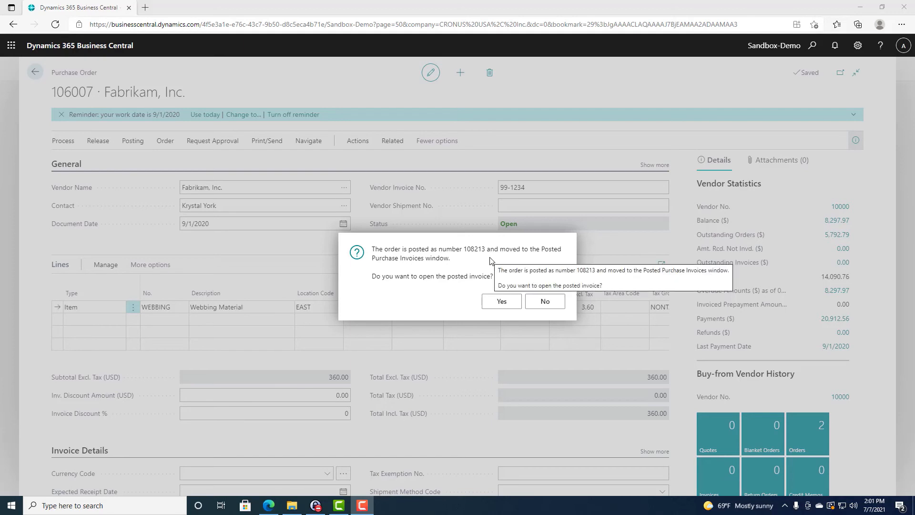
Open the posted purchase invoice to review its WEBBING line, and return to the company's home page
left_click(501, 304)
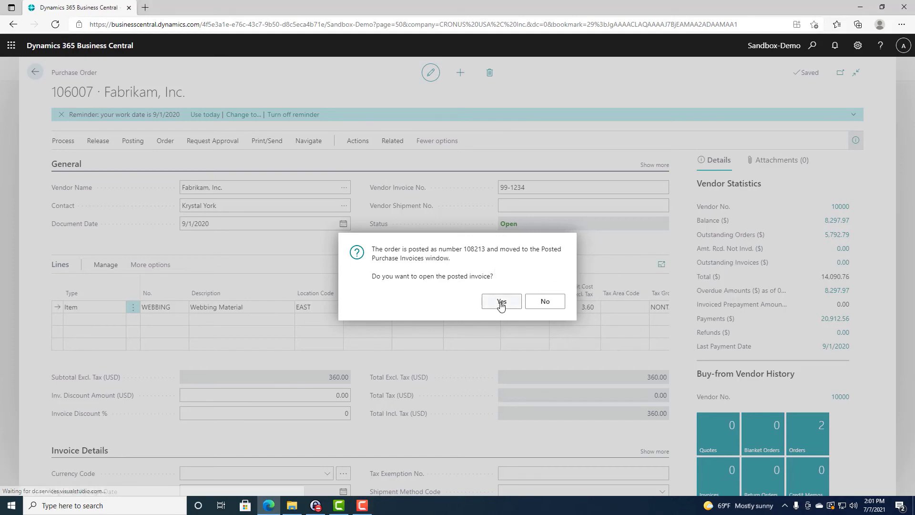
left_click(501, 304)
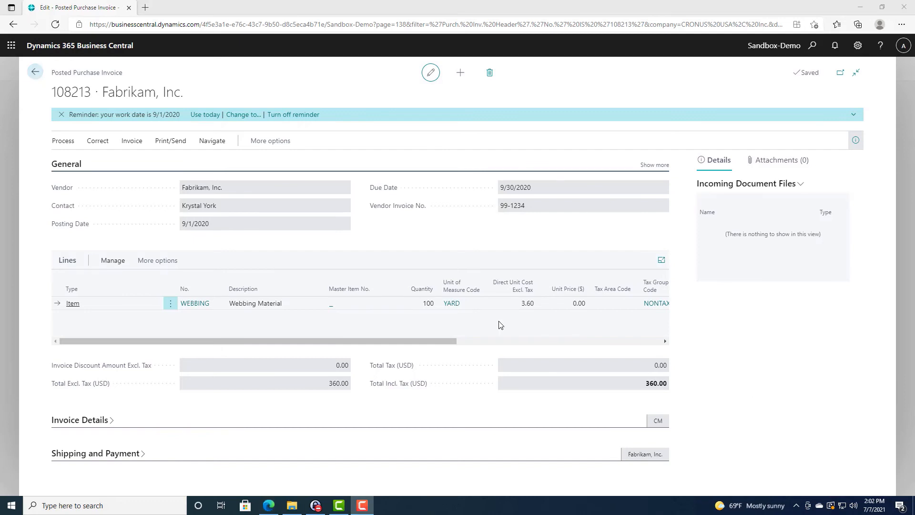
left_click(35, 72)
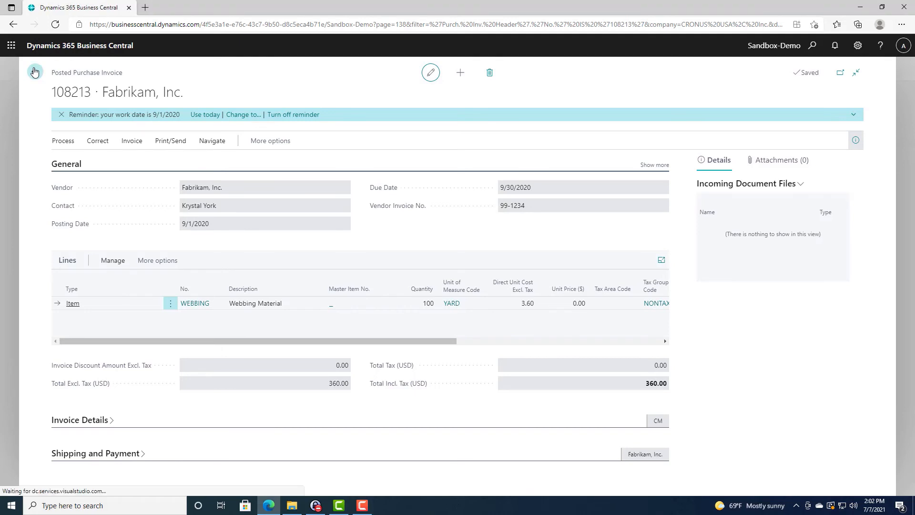
left_click(18, 30)
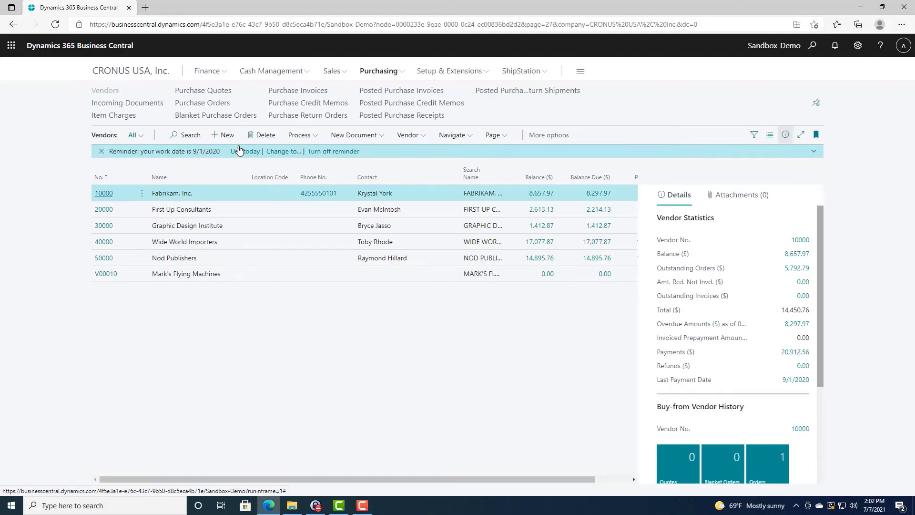
left_click(14, 25)
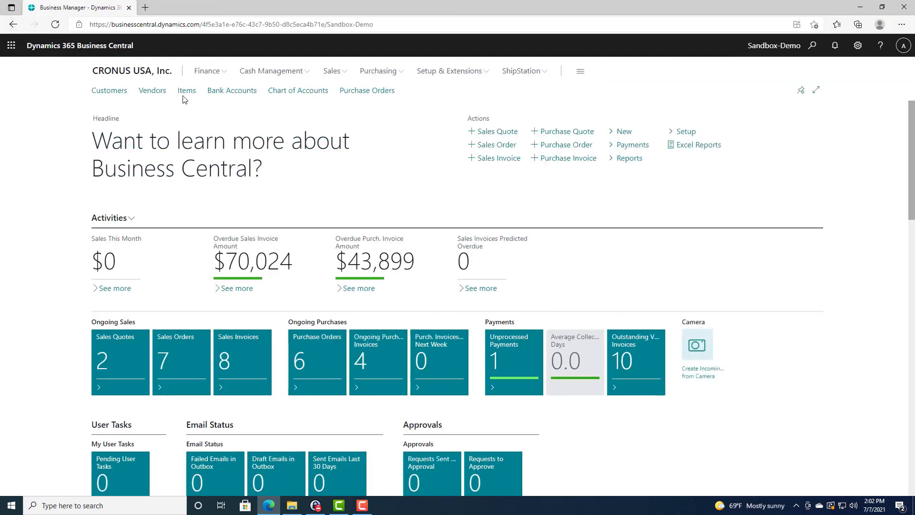
Open the WEBBING item card from the items list and examine its quantity on hand, unit cost and sales settings
left_click(183, 92)
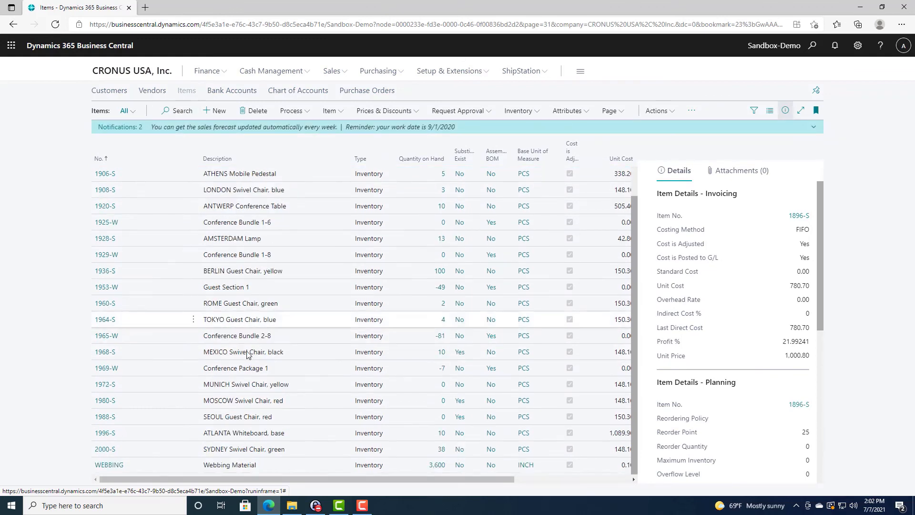
left_click(116, 465)
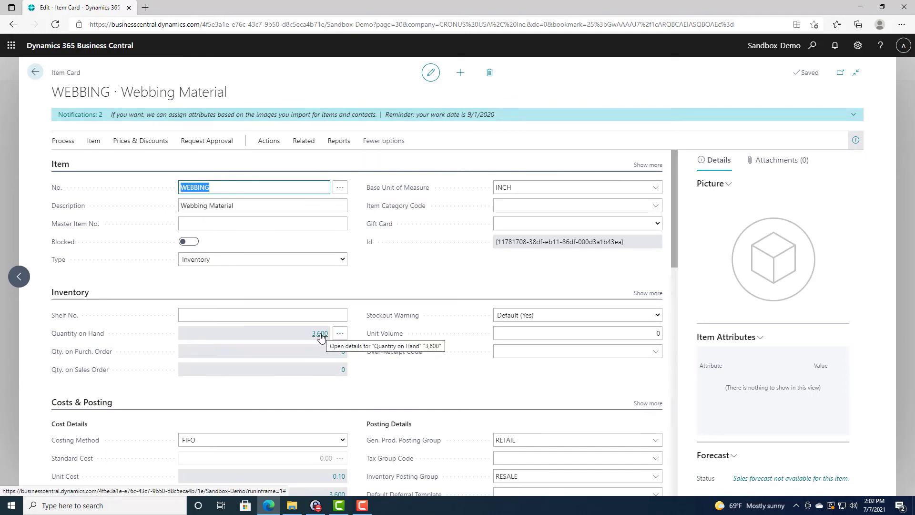
scroll(403, 345, "down", 3)
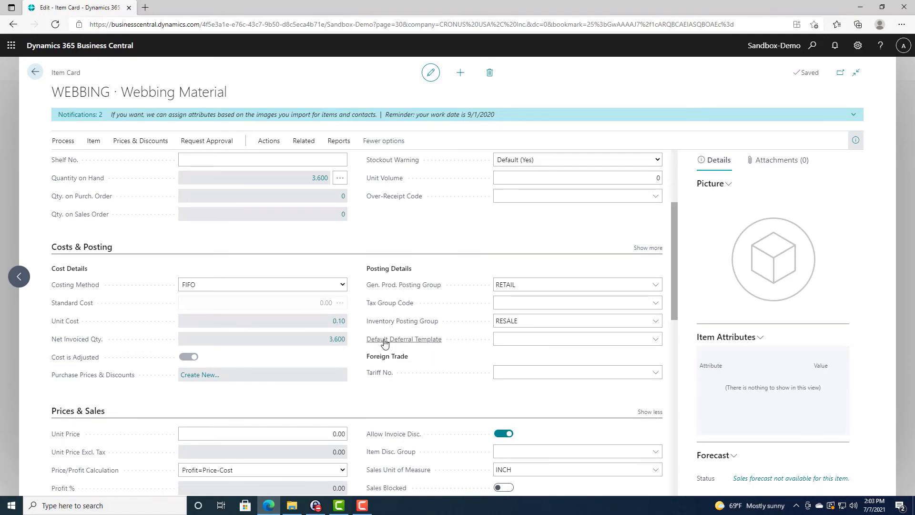
scroll(385, 344, "down", 1)
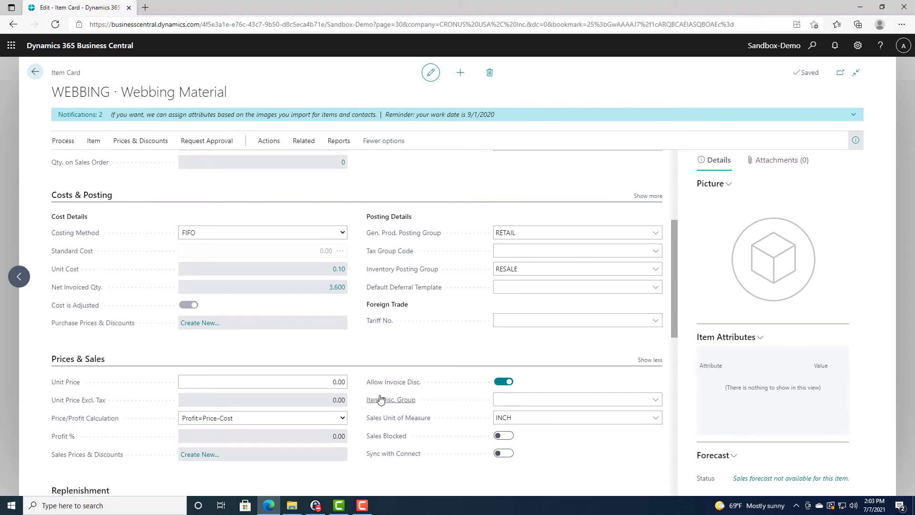
mouse_move(381, 399)
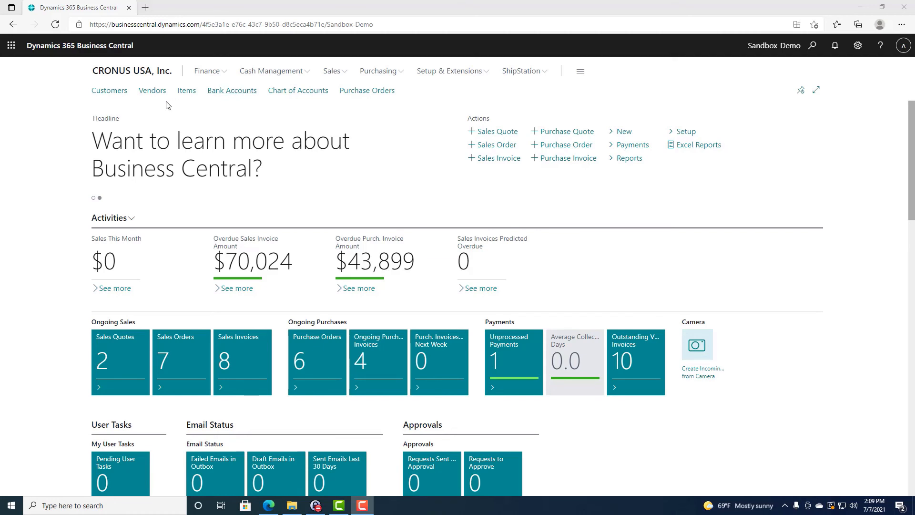
Open the items list, search it for 195, and clear the search
left_click(187, 92)
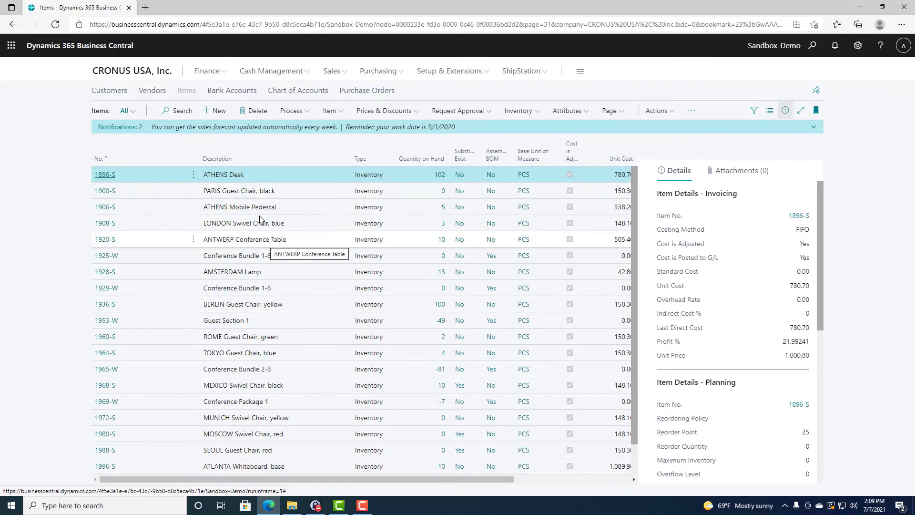
left_click(183, 112)
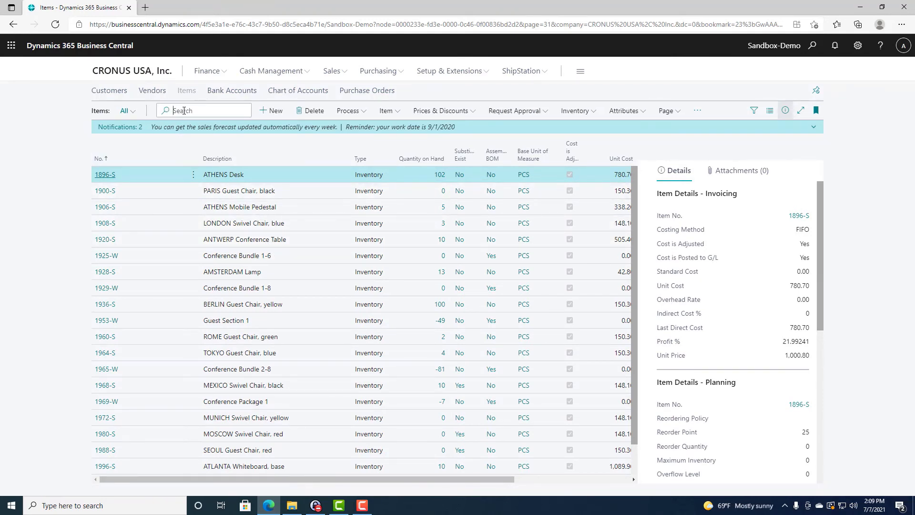
type("195")
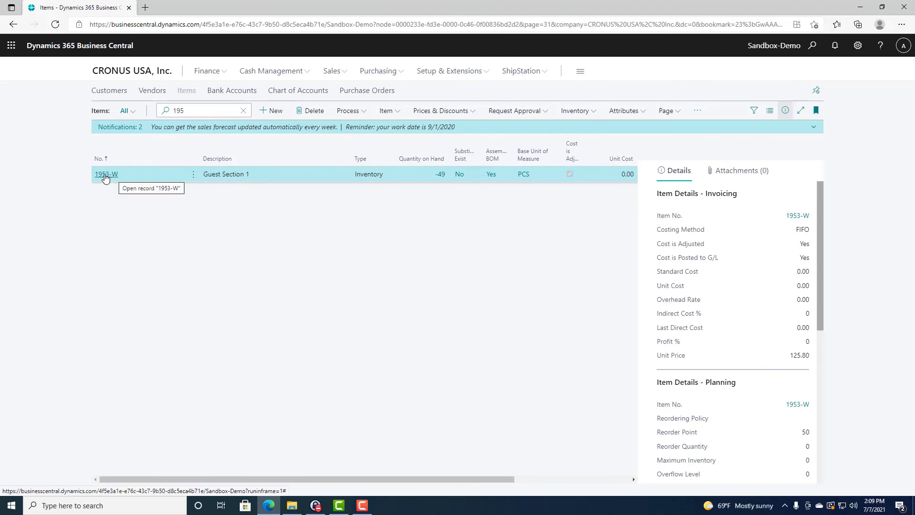
left_click_drag(188, 113, 175, 112)
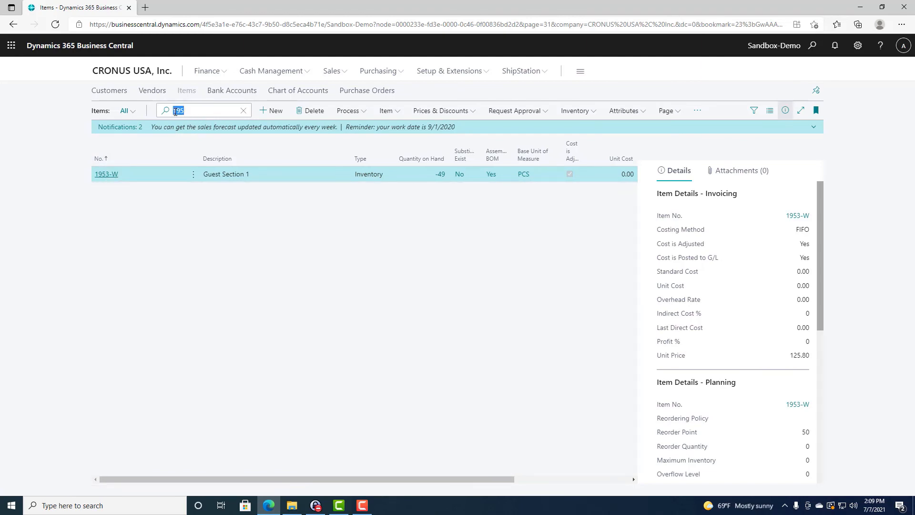
key("BackSpace")
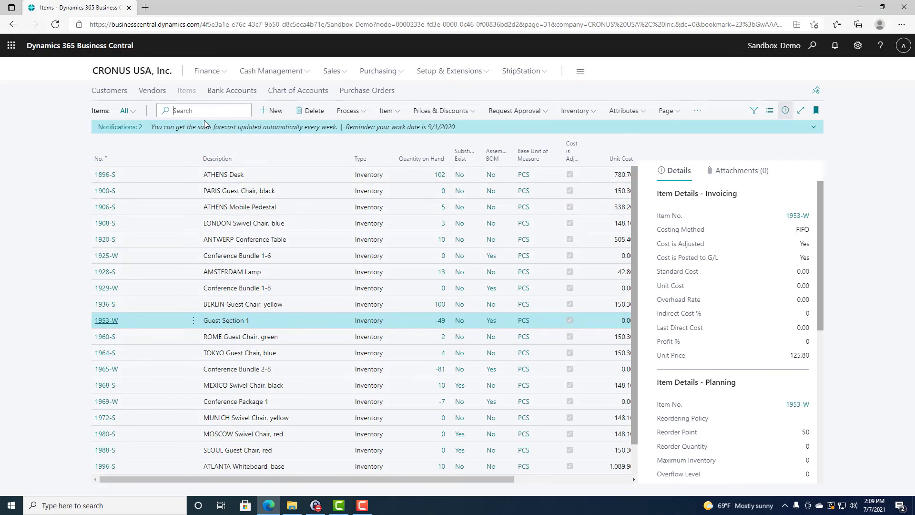
Search the items list for Confer and clear the search to list all items again
type("Confer")
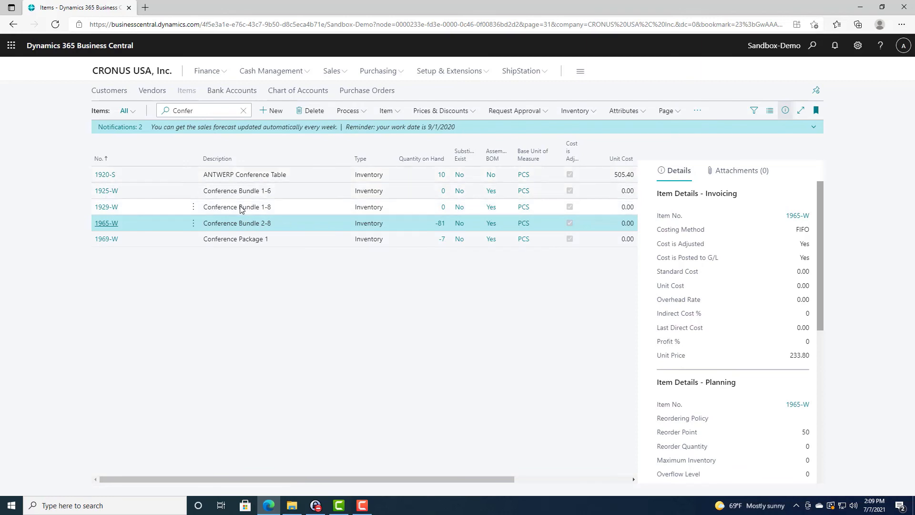
left_click_drag(192, 110, 170, 108)
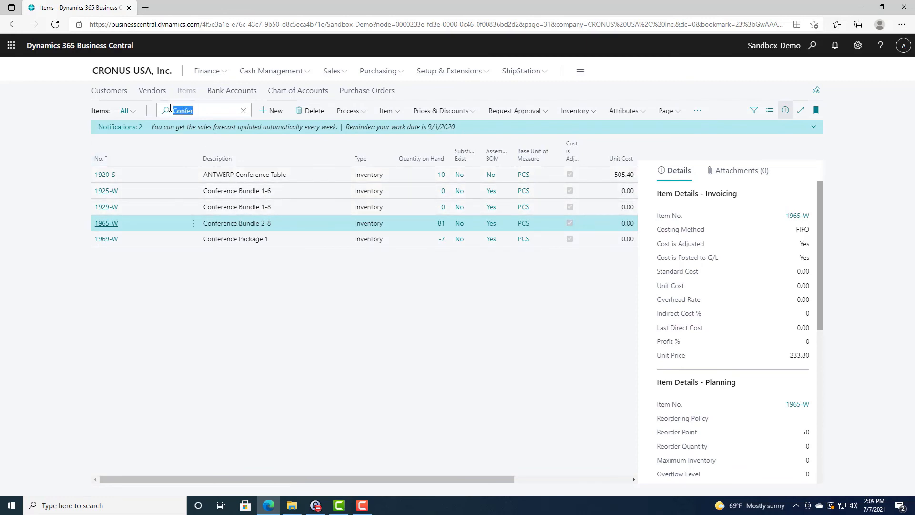
key("BackSpace")
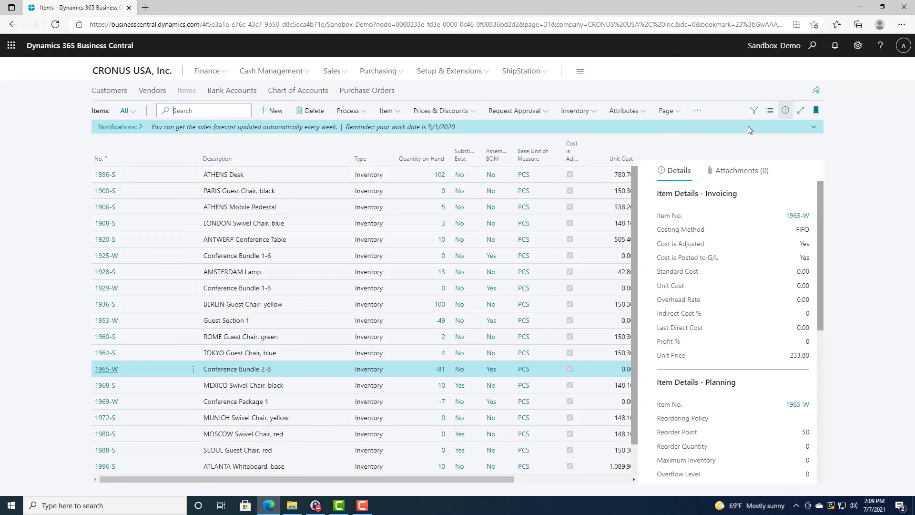
Examine the availability views related to items and the inventory report categories, including Costing and Inventory Details
left_click(698, 112)
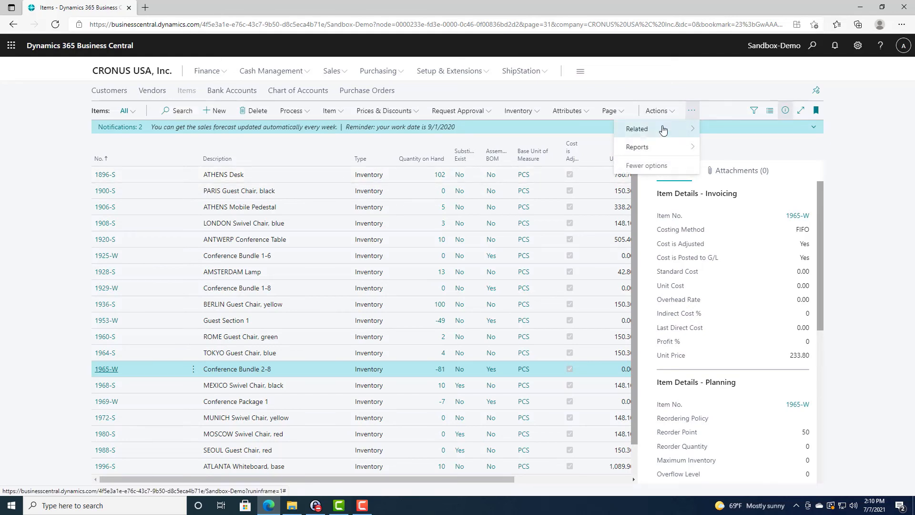
mouse_move(656, 130)
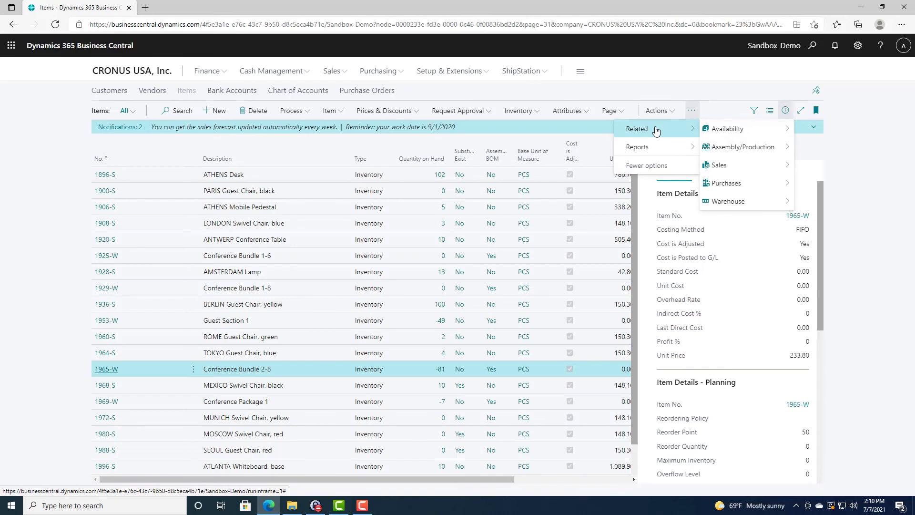
mouse_move(738, 135)
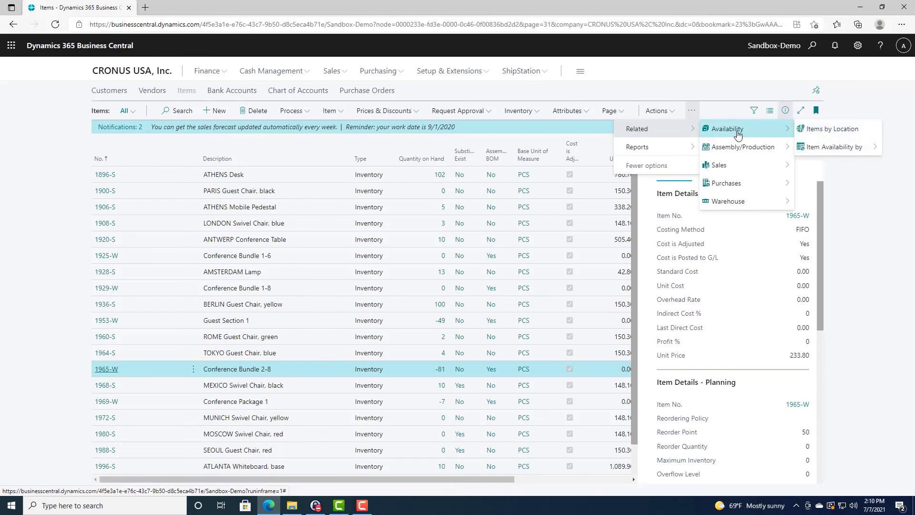
mouse_move(851, 153)
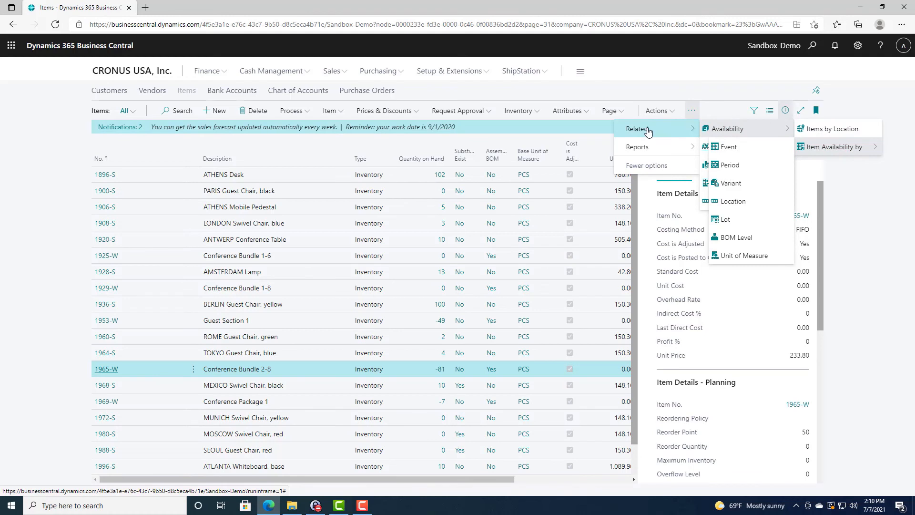
mouse_move(645, 148)
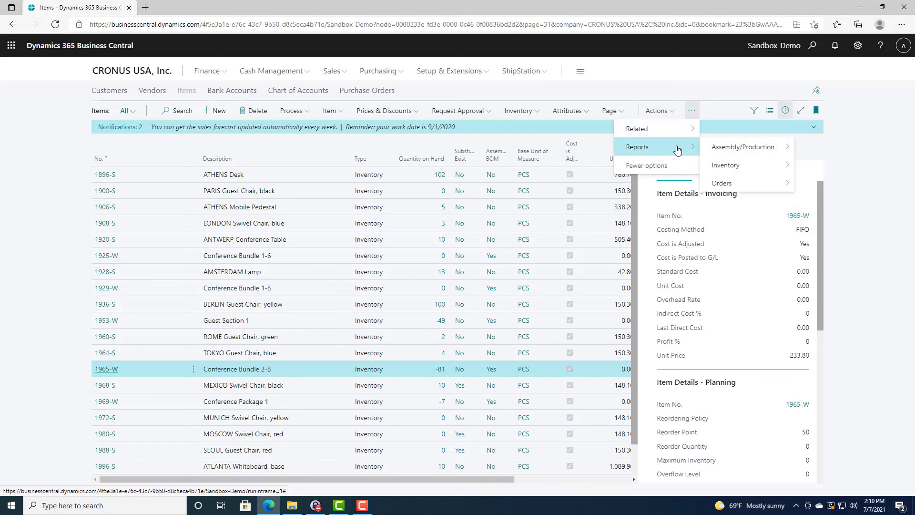
mouse_move(748, 166)
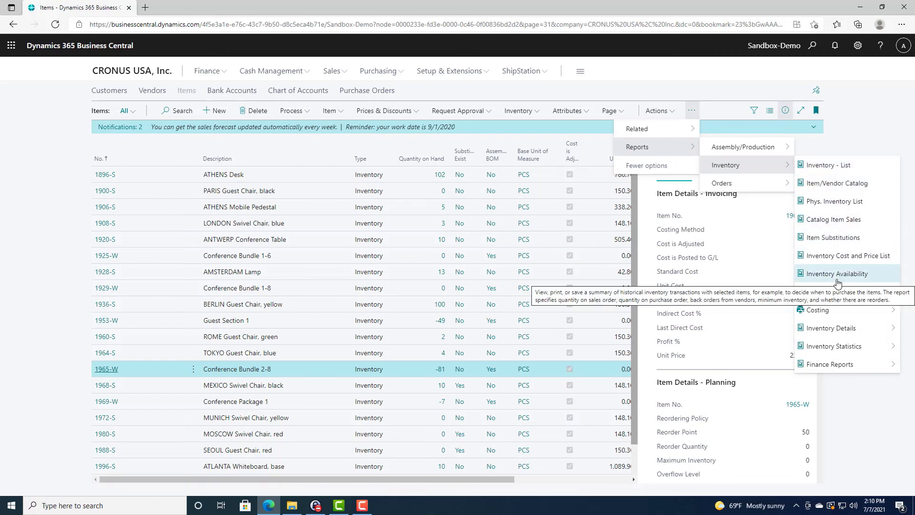
mouse_move(834, 316)
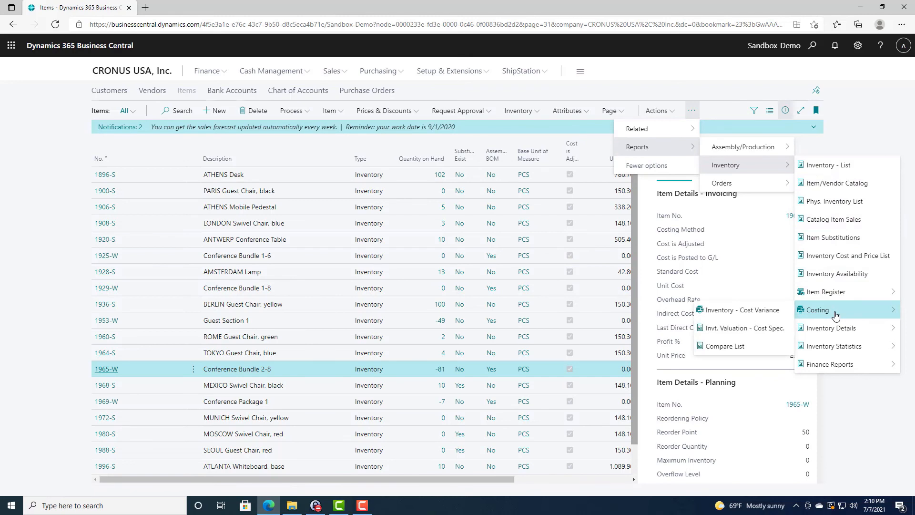
mouse_move(835, 332)
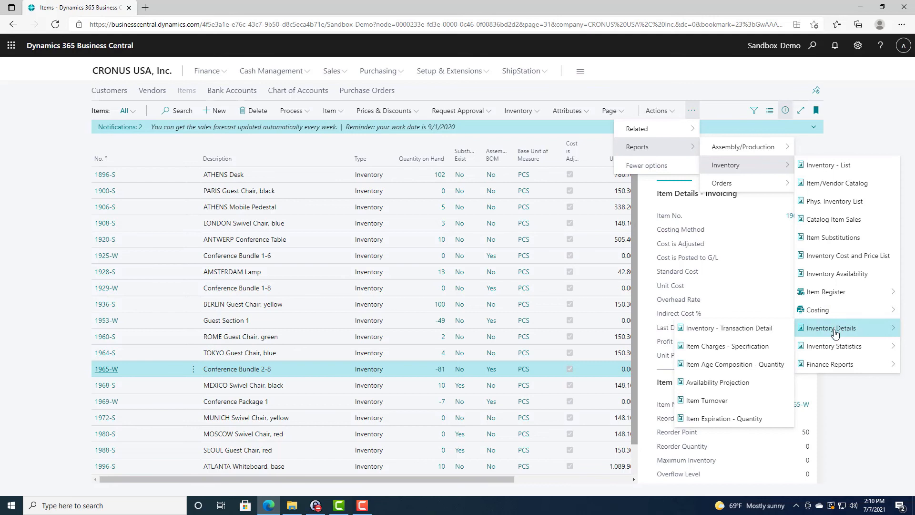
Open the Inventory - Top 10 List report, check its advanced settings, and preview it enlarged without filters
mouse_move(833, 350)
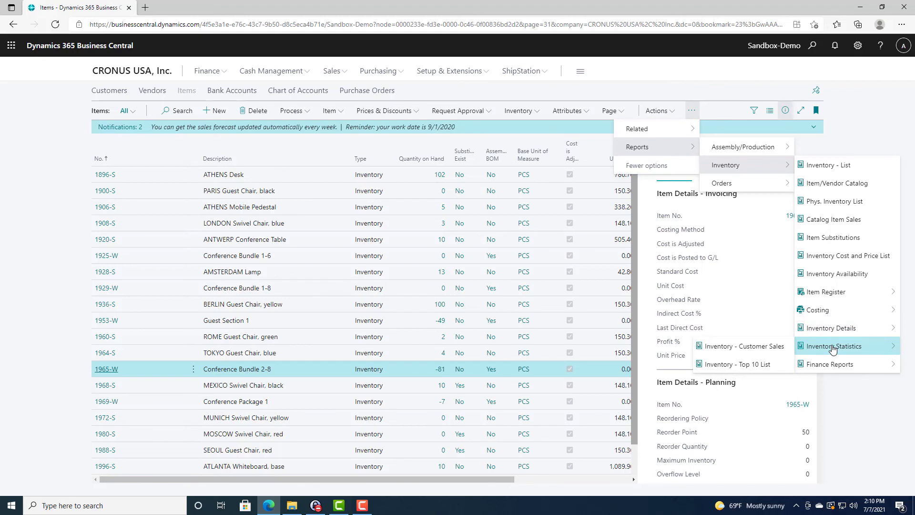
left_click(731, 365)
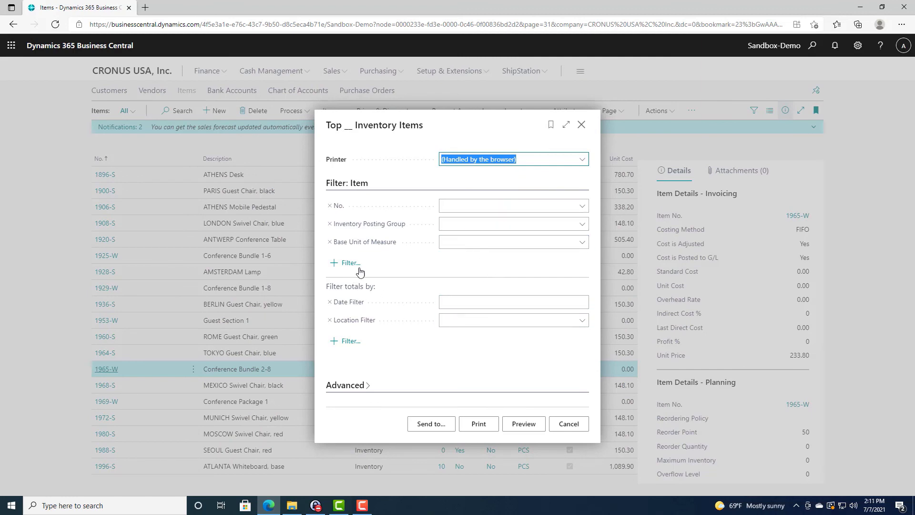
left_click(367, 386)
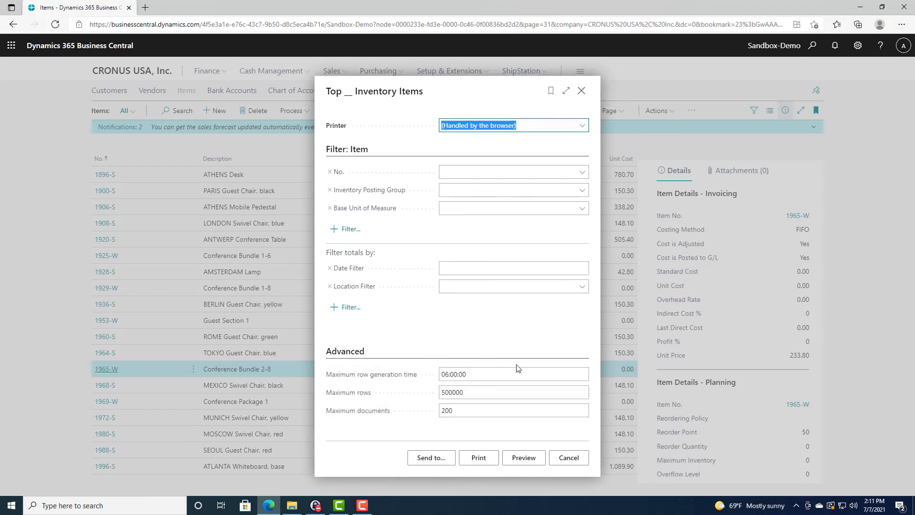
left_click(343, 354)
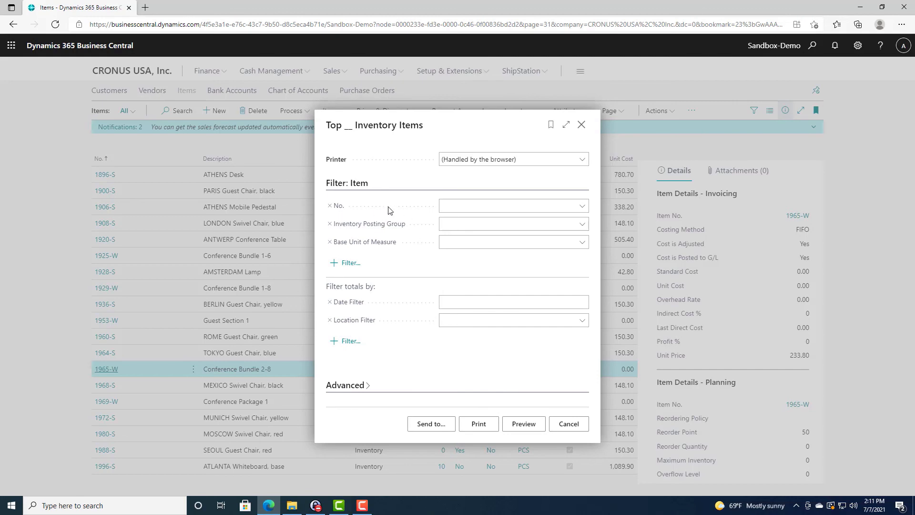
left_click(530, 425)
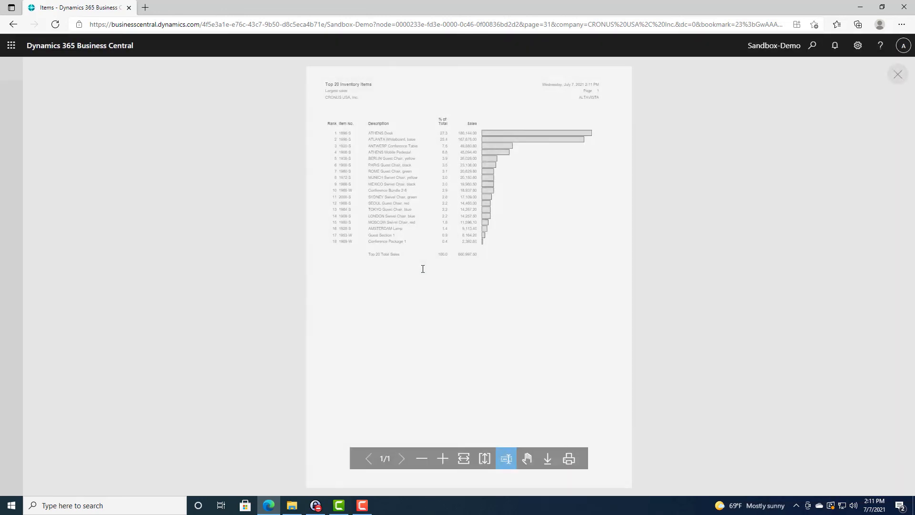
left_click(443, 458)
scroll(525, 281, "up", 3)
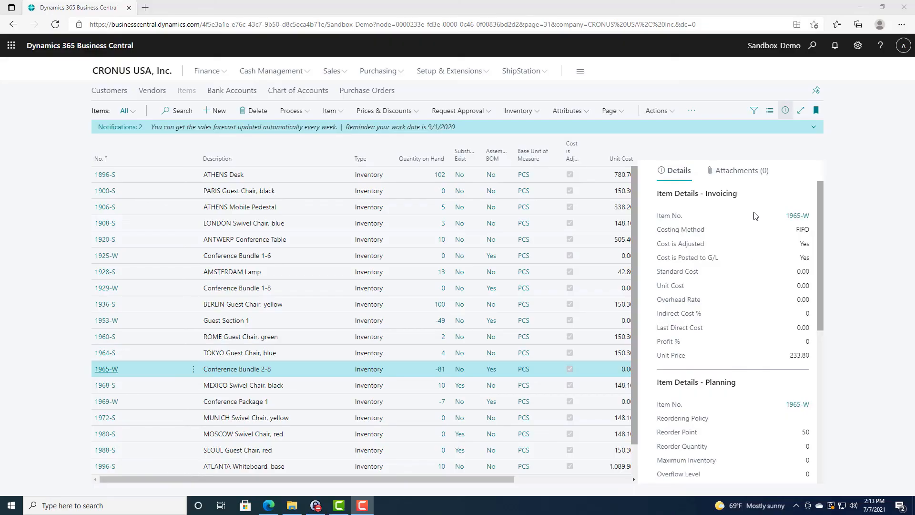
Preview the Inventory Valuation finance report with the As Of Date set to 7/7/2021
left_click(691, 110)
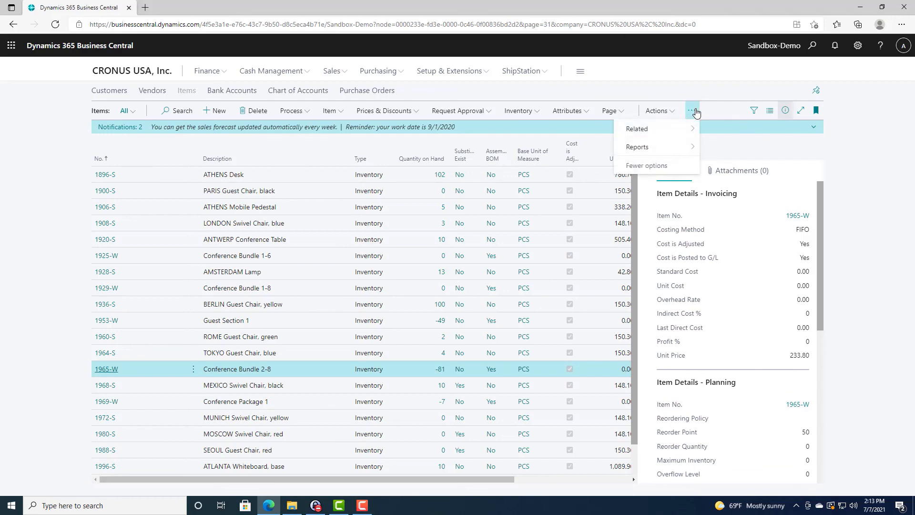
mouse_move(666, 152)
mouse_move(741, 168)
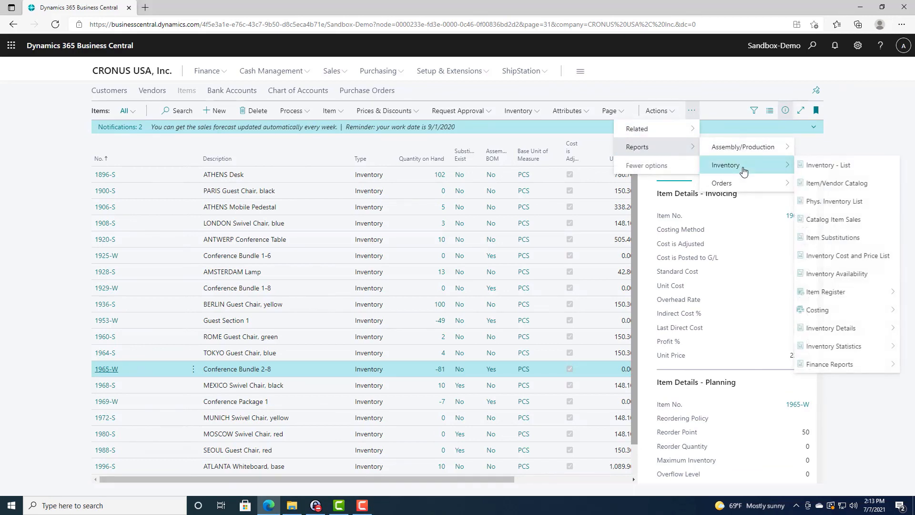
mouse_move(844, 366)
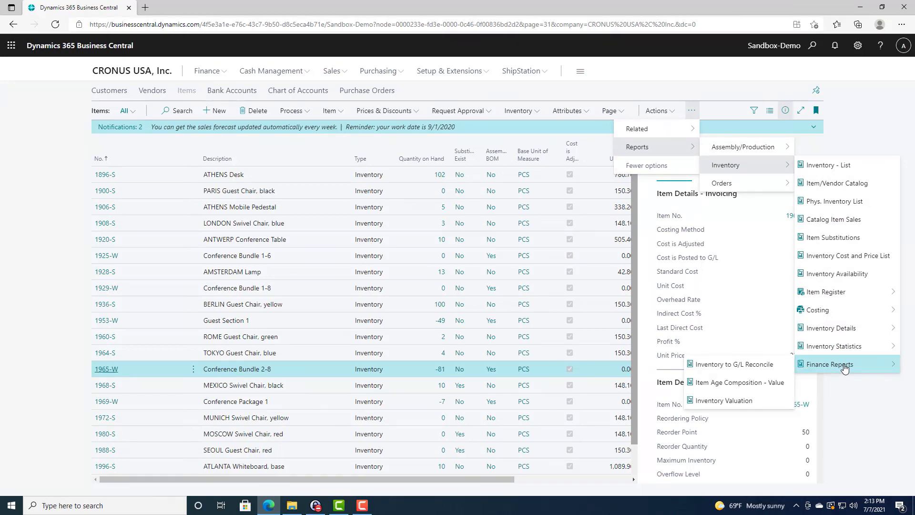
left_click(738, 403)
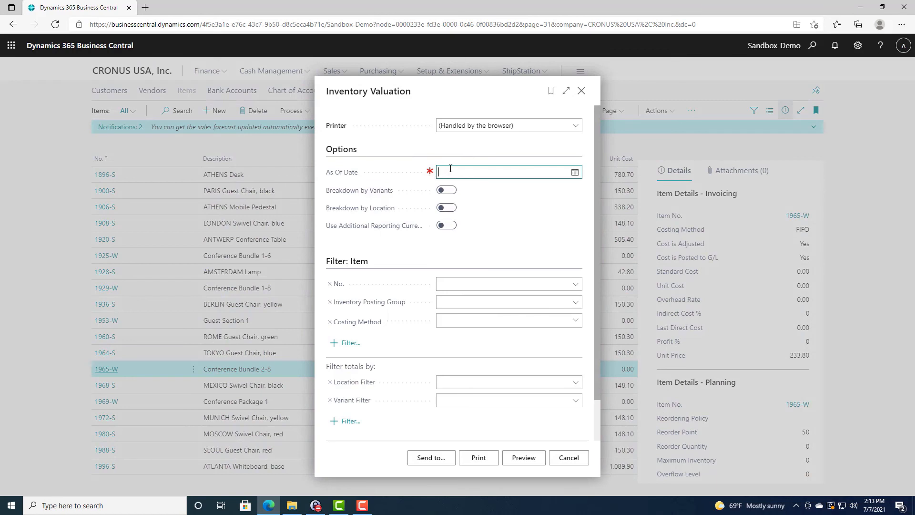
left_click(445, 171)
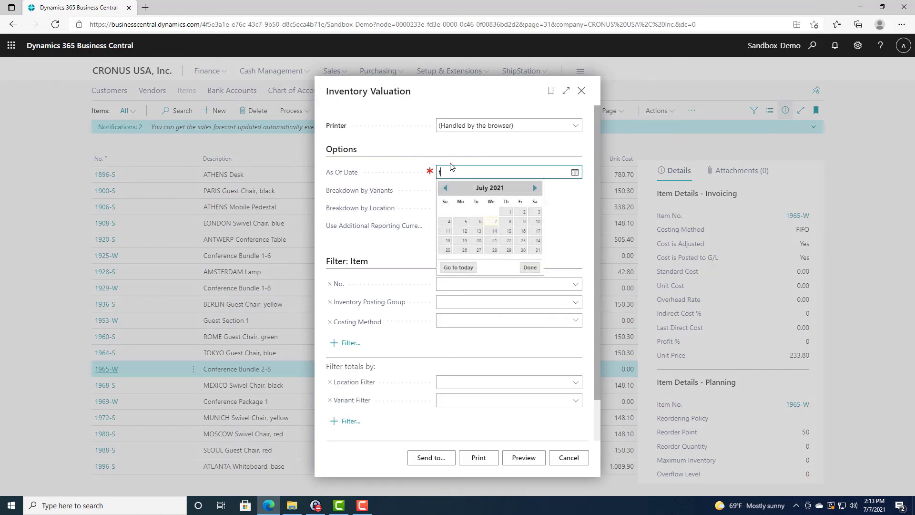
key("Tab")
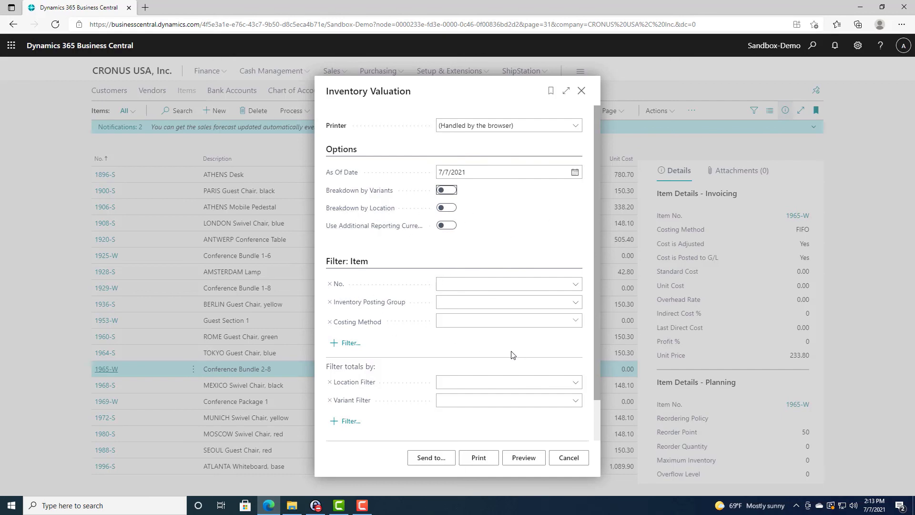
left_click(524, 458)
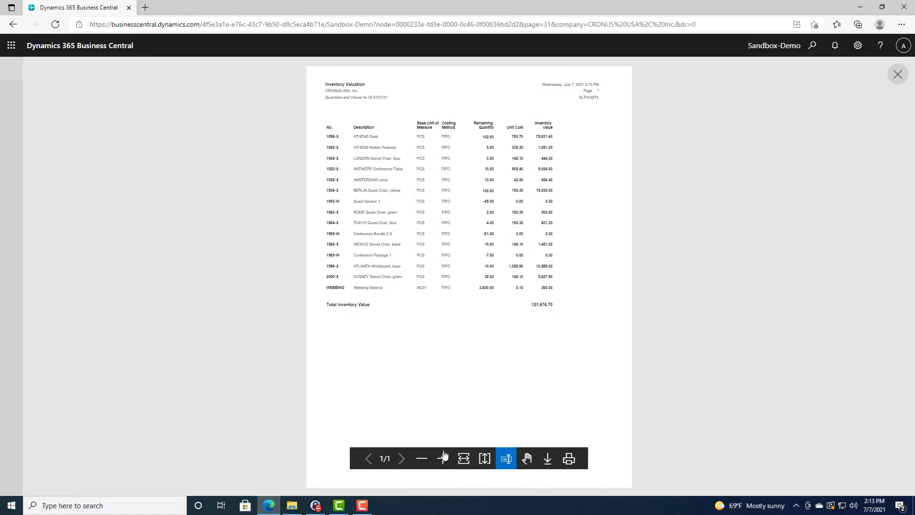
Examine the remaining quantities, unit costs and inventory values in the enlarged Inventory Valuation report, including the WEBBING row and the total
left_click(443, 458)
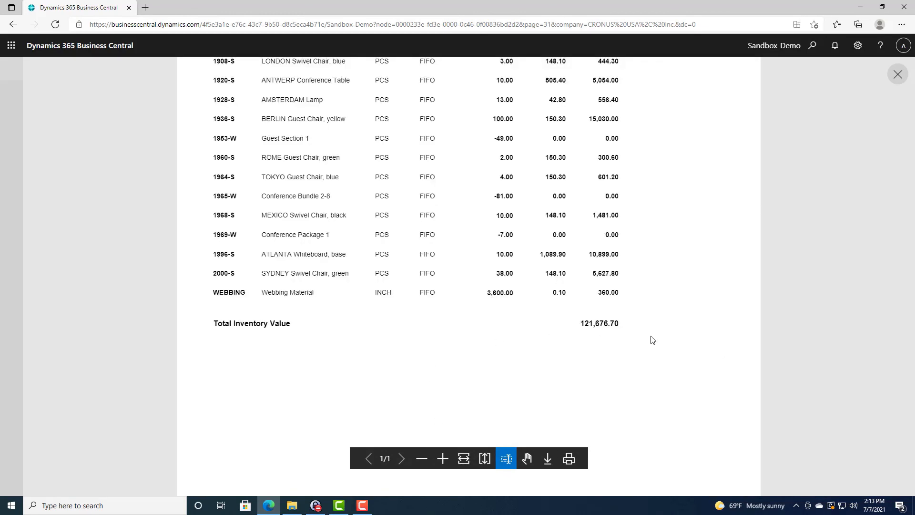
scroll(652, 339, "up", 3)
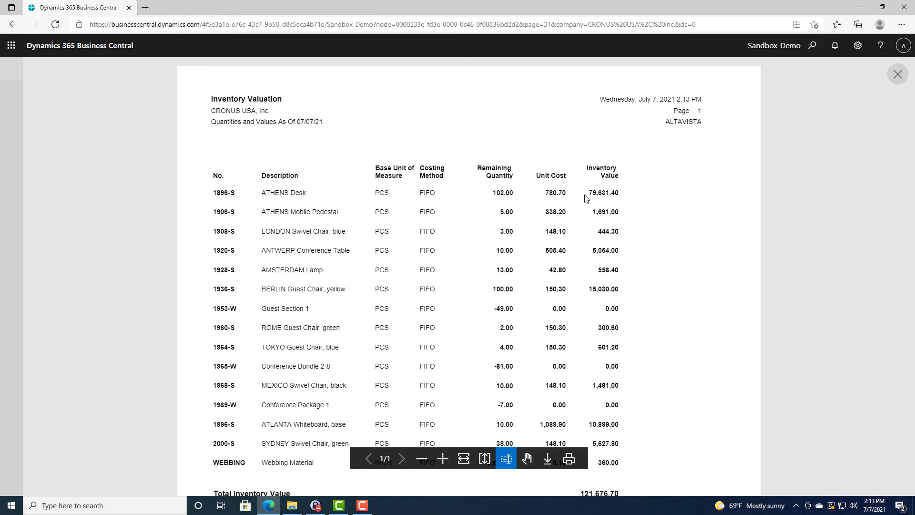
scroll(606, 267, "down", 3)
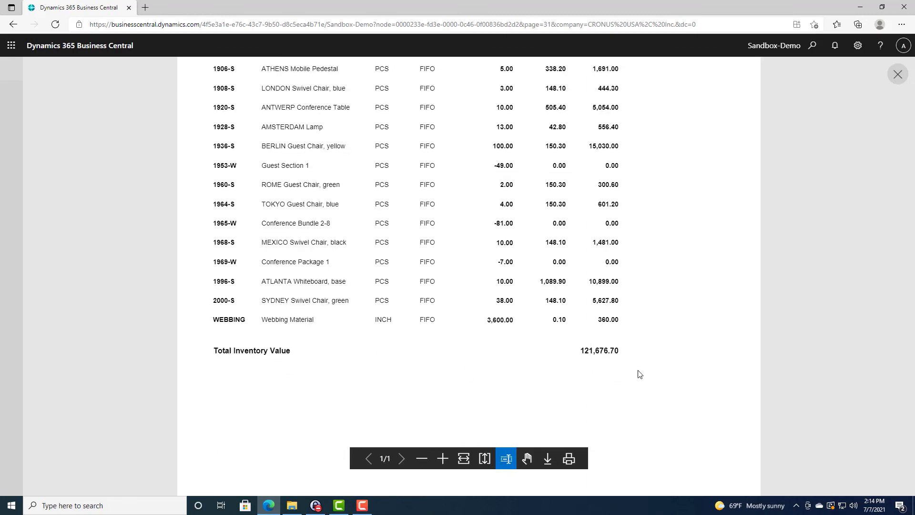
scroll(639, 375, "up", 1)
scroll(639, 374, "up", 2)
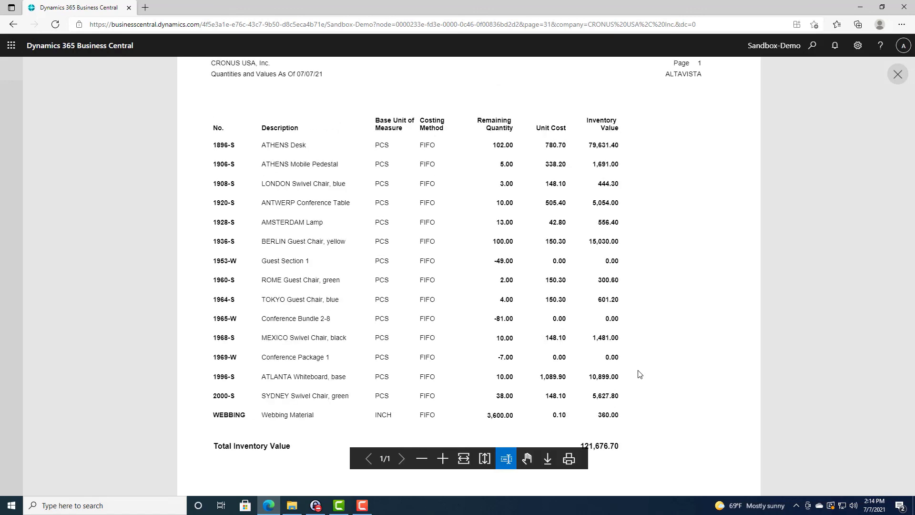